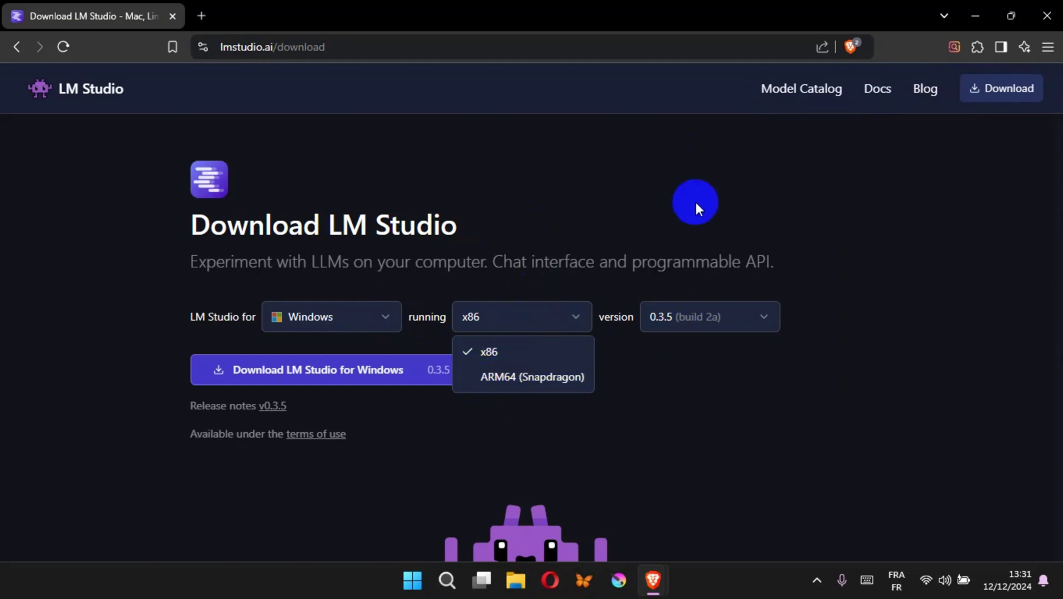
# Step: Download LM Studio 0.3.5 for Windows from the site's home page into the Bureau folder and launch the downloaded LM-Studio-0.3.5-Setup.exe
pyautogui.click(94, 90)
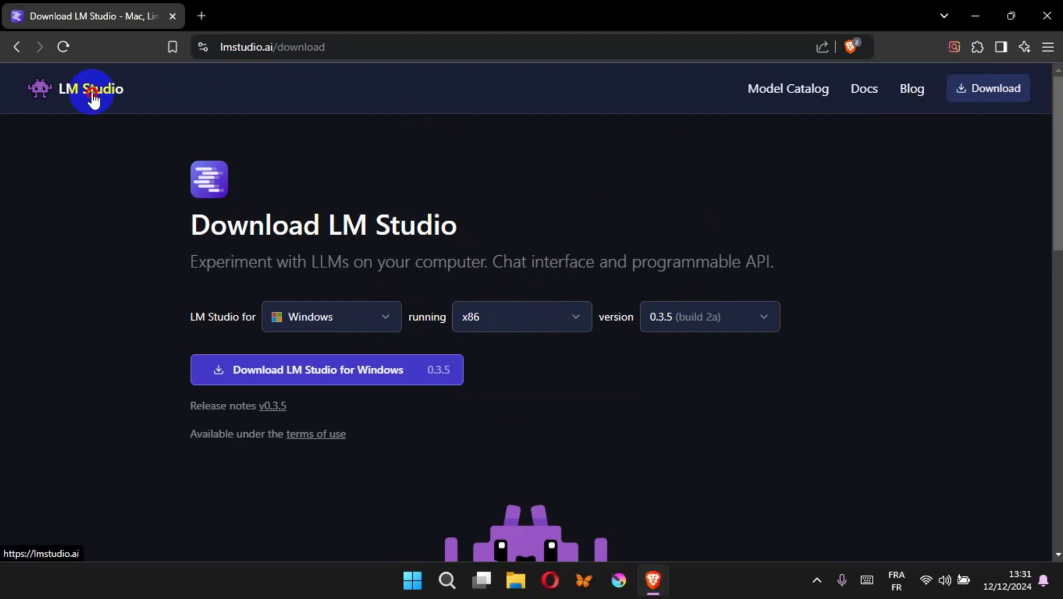
pyautogui.click(93, 95)
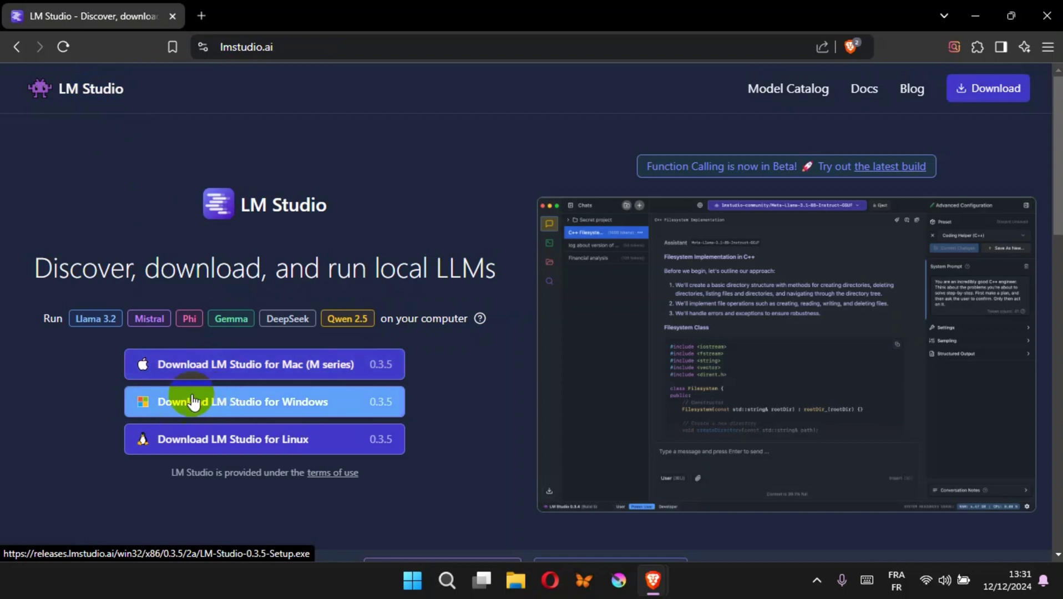
pyautogui.click(211, 396)
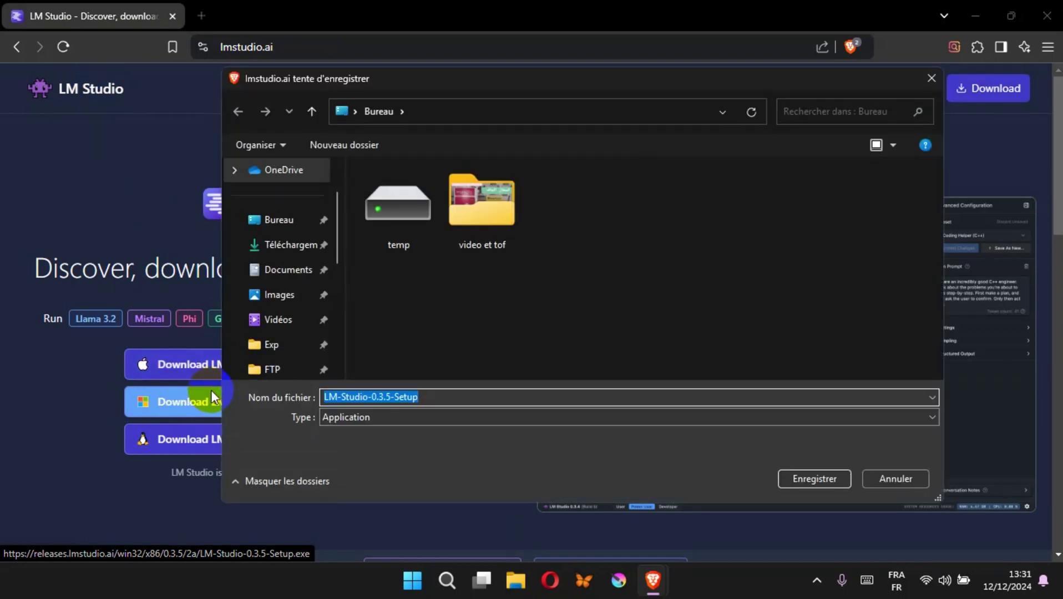
pyautogui.click(279, 234)
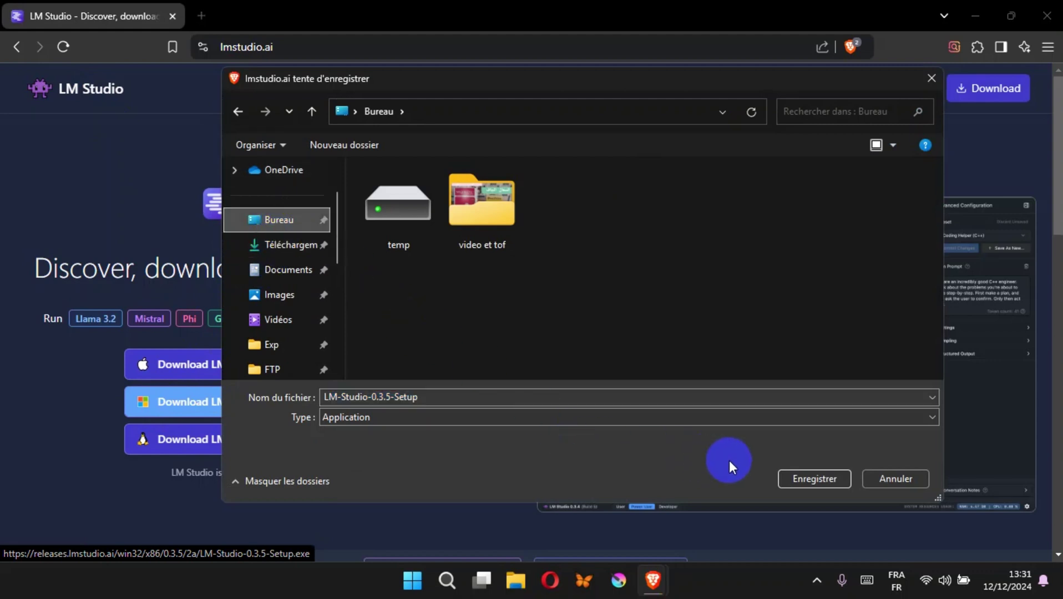
pyautogui.click(811, 476)
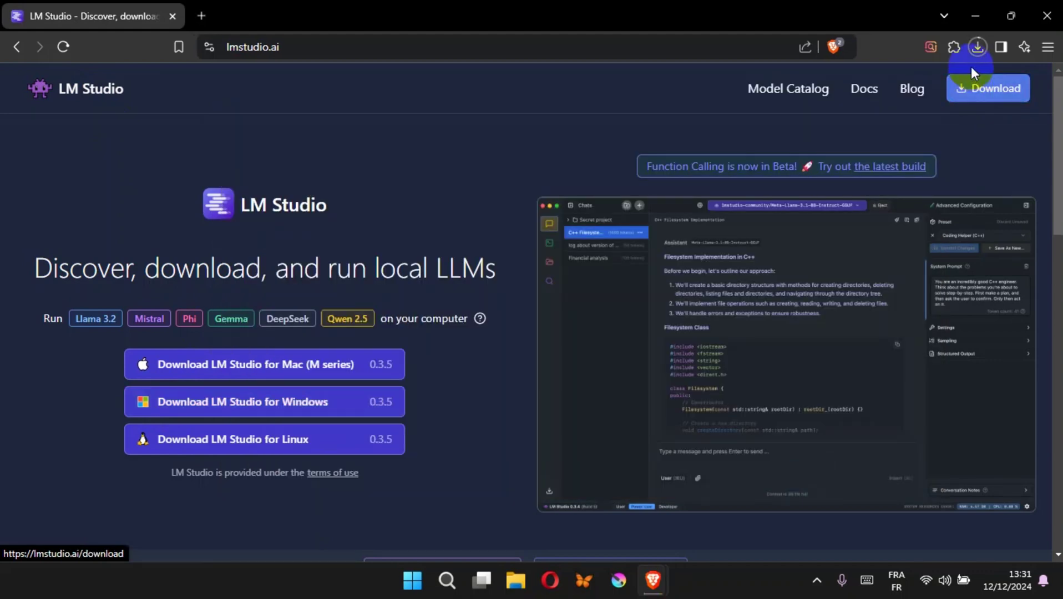
pyautogui.click(976, 47)
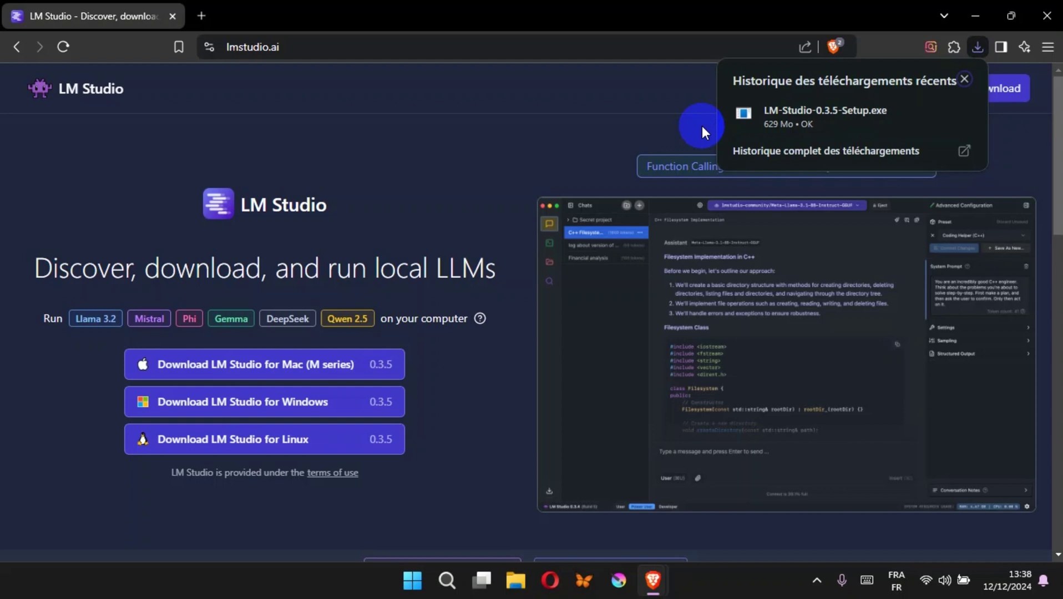
pyautogui.click(872, 119)
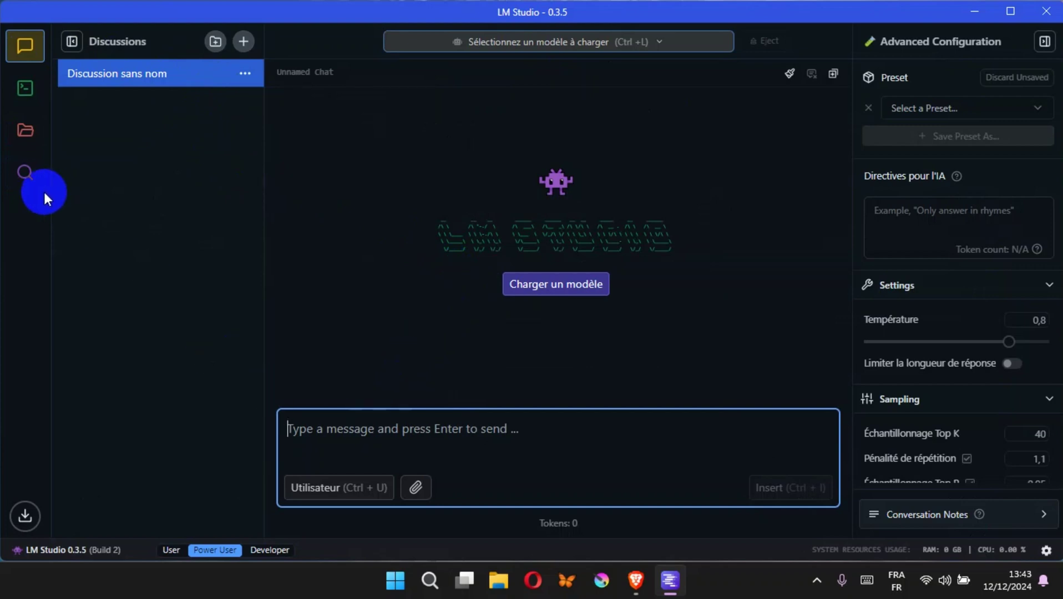
# Step: Browse the model search and compare the details and machine compatibility of the listed Llama and Qwen2.5 models, from Llama 3.3 70B to Qwen2.5 Coder 7B
pyautogui.click(25, 173)
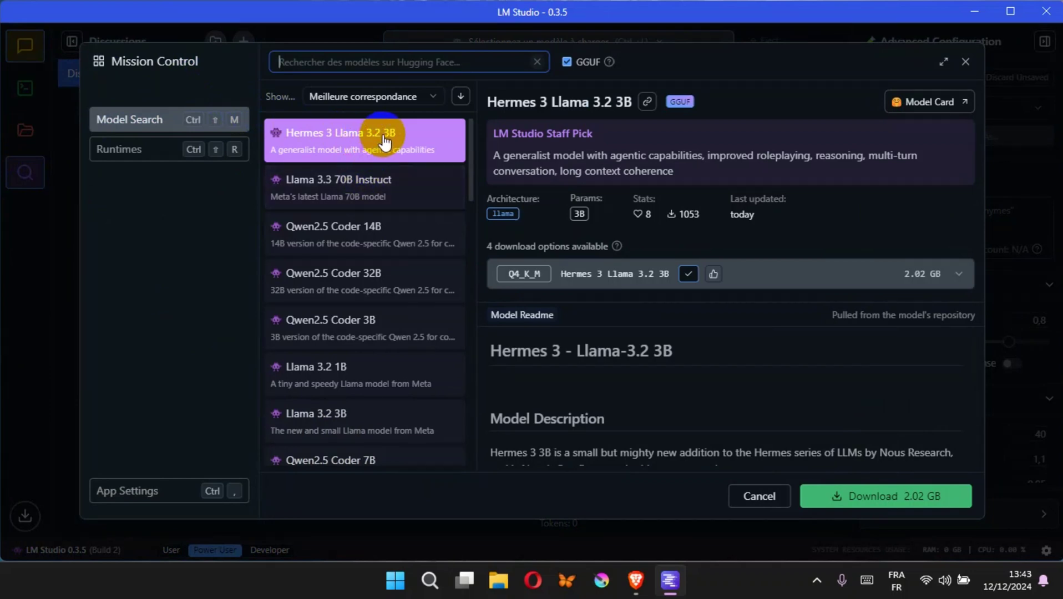
pyautogui.click(363, 193)
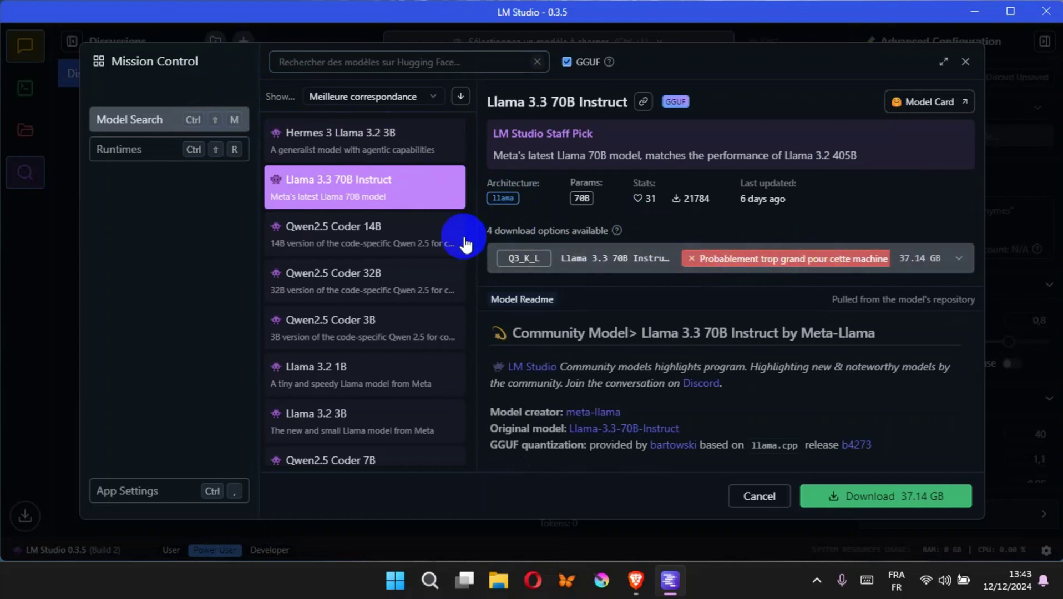
pyautogui.click(380, 228)
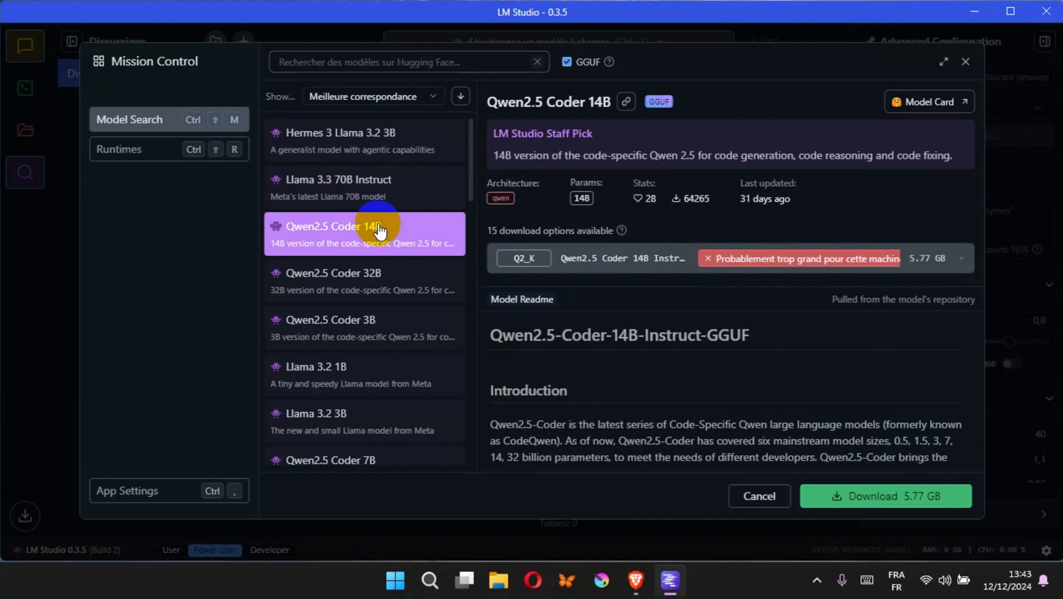
pyautogui.click(355, 287)
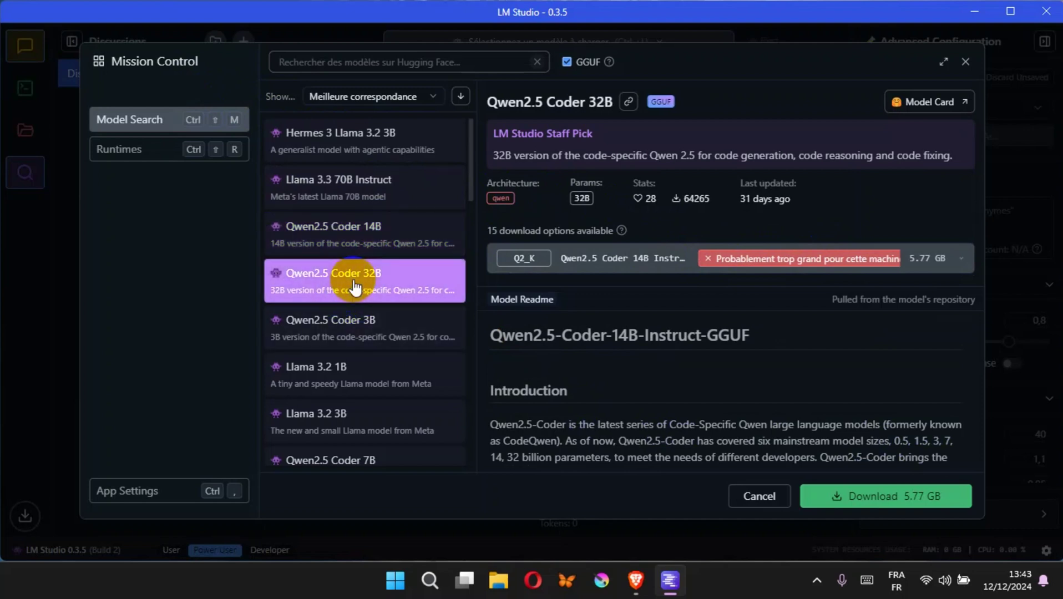
pyautogui.click(320, 335)
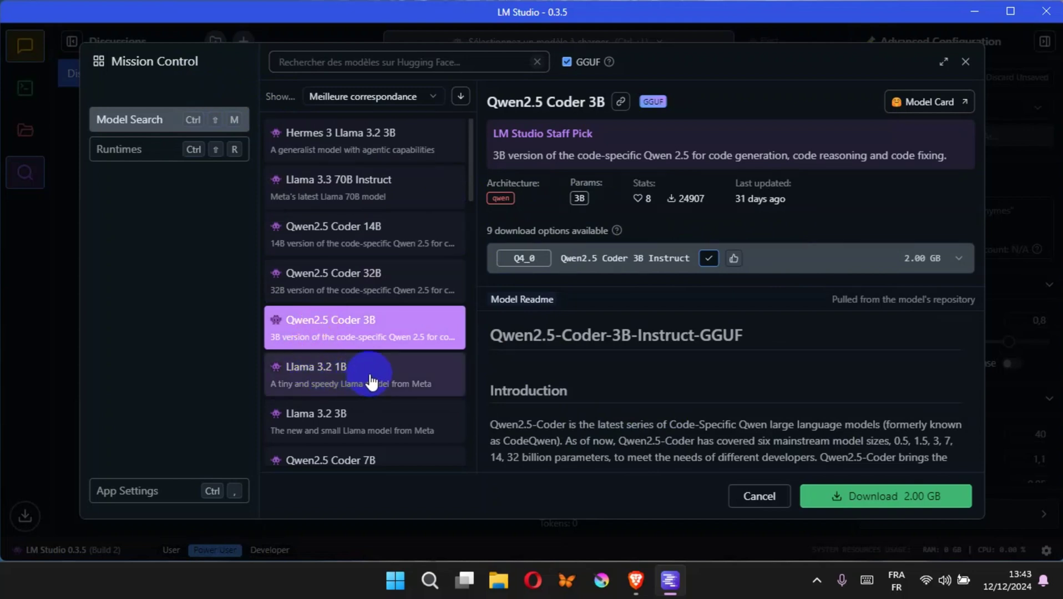
pyautogui.click(357, 423)
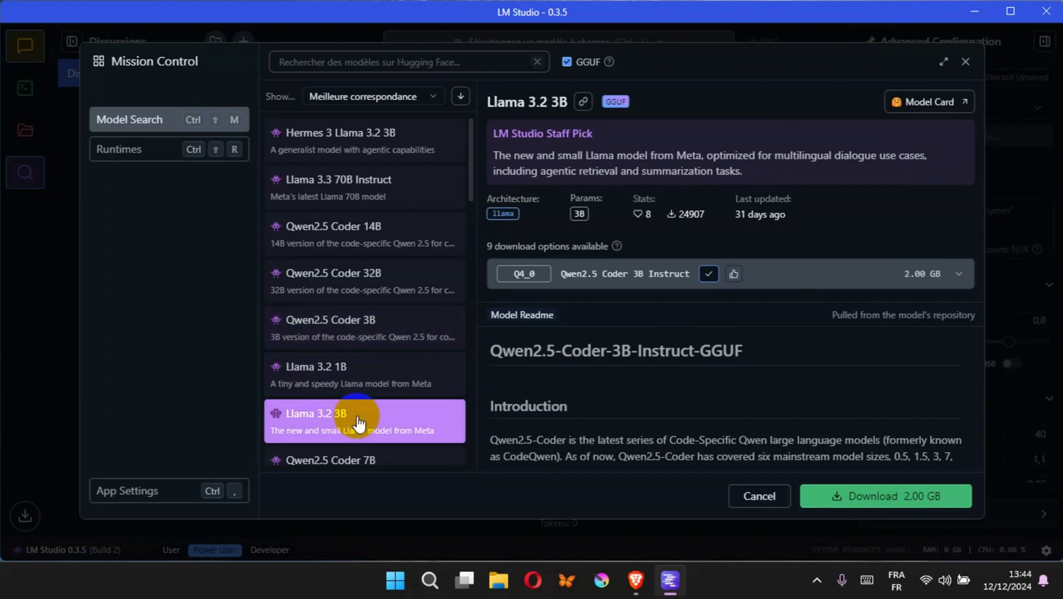
pyautogui.scroll(-2, 357, 419)
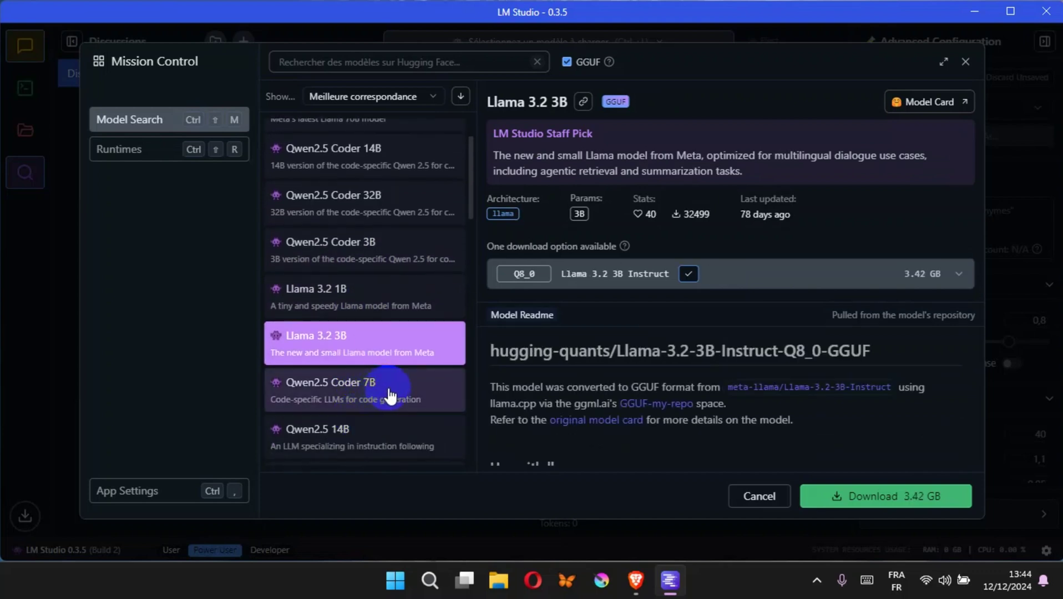
pyautogui.scroll(-2, 389, 392)
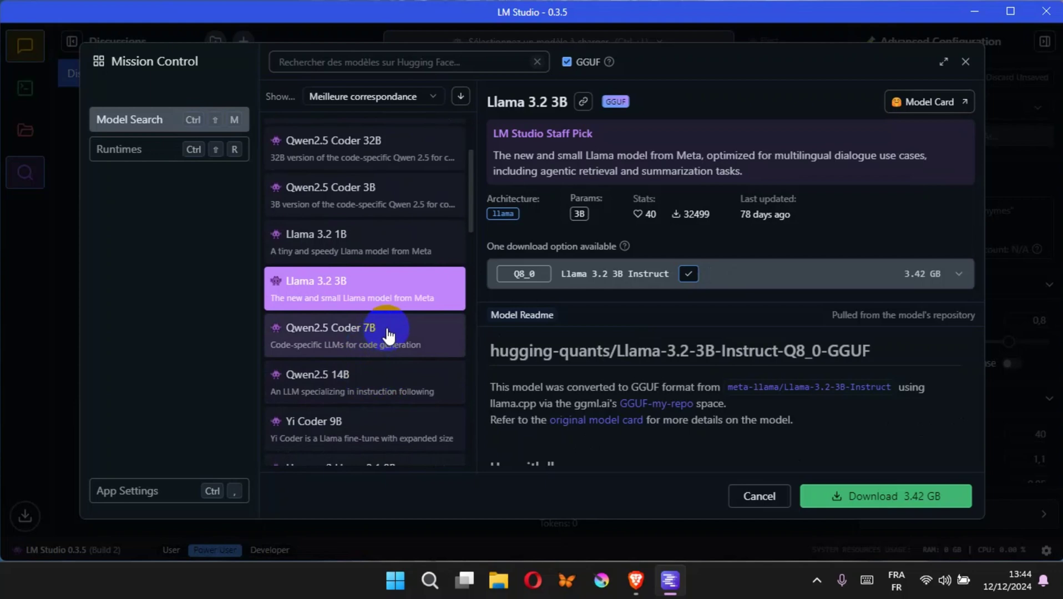
pyautogui.click(368, 382)
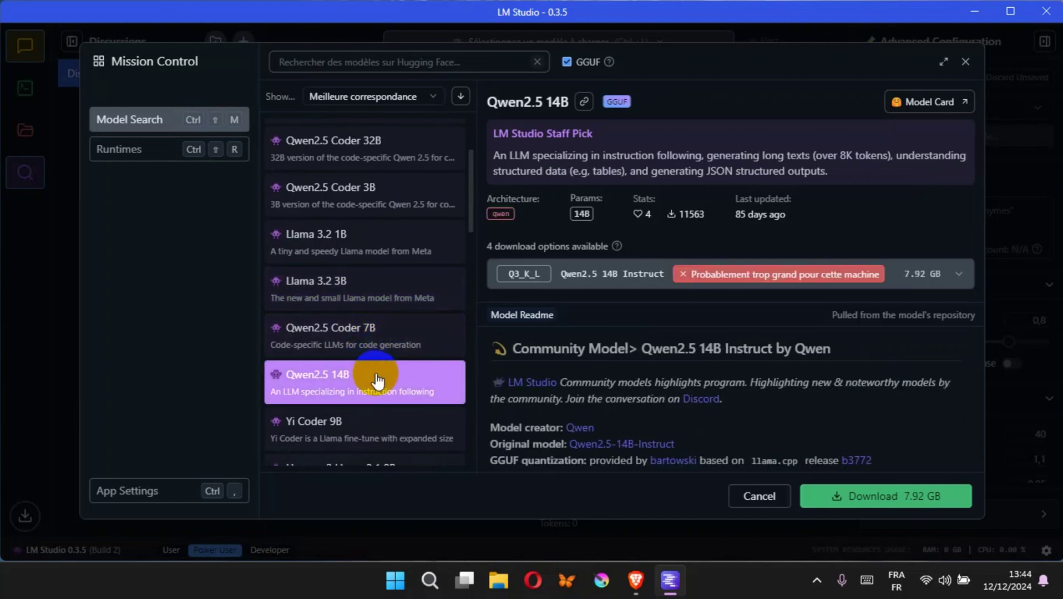
pyautogui.click(375, 349)
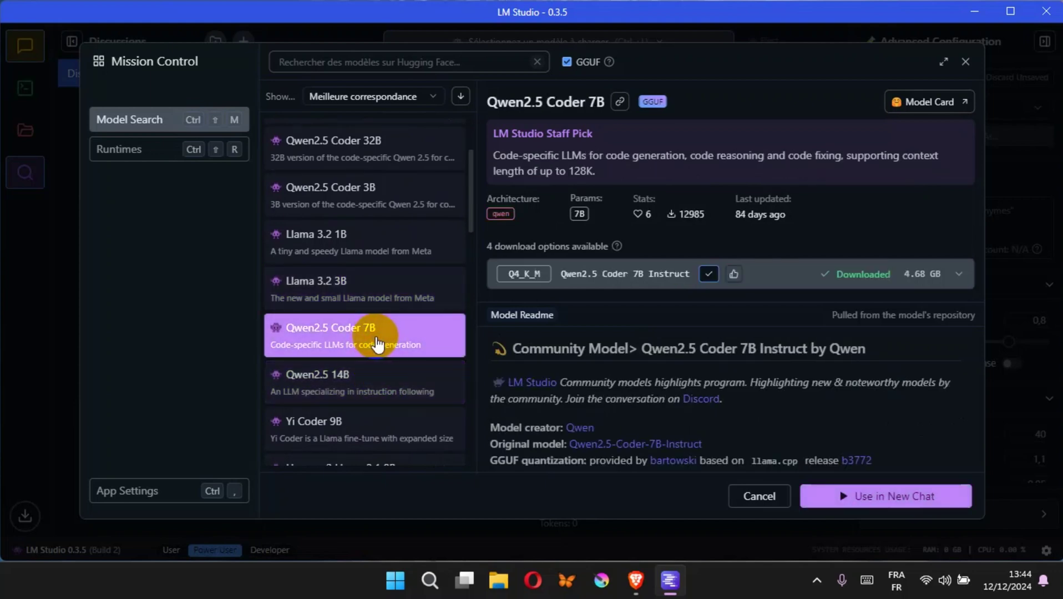
pyautogui.moveTo(396, 348); pyautogui.dragTo(441, 147)
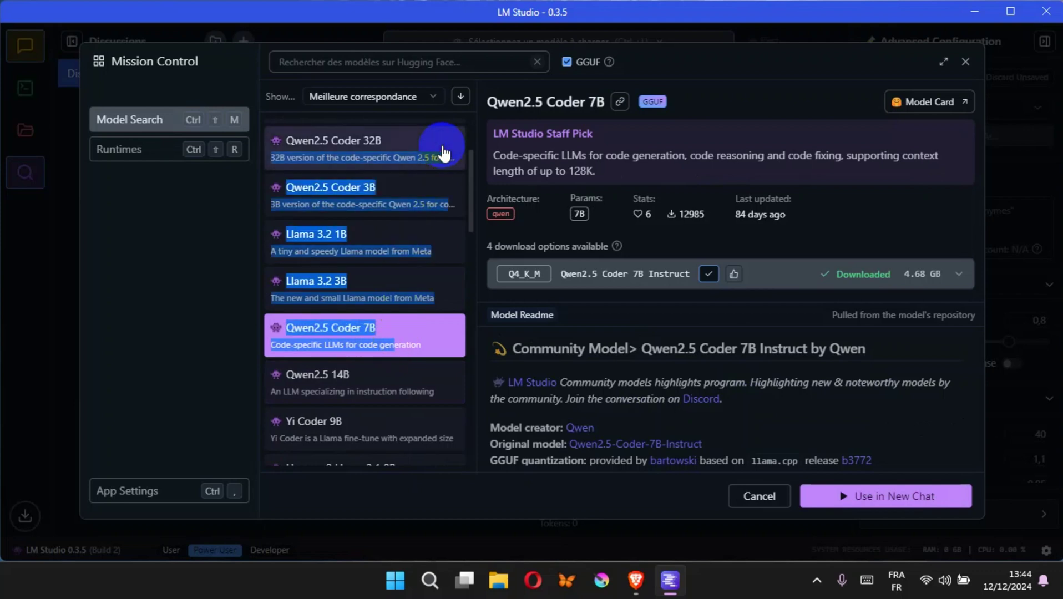
# Step: Download the Yi Coder 9B model in its Q4_K_M version, load it into a chat, and close the downloads list
pyautogui.click(358, 438)
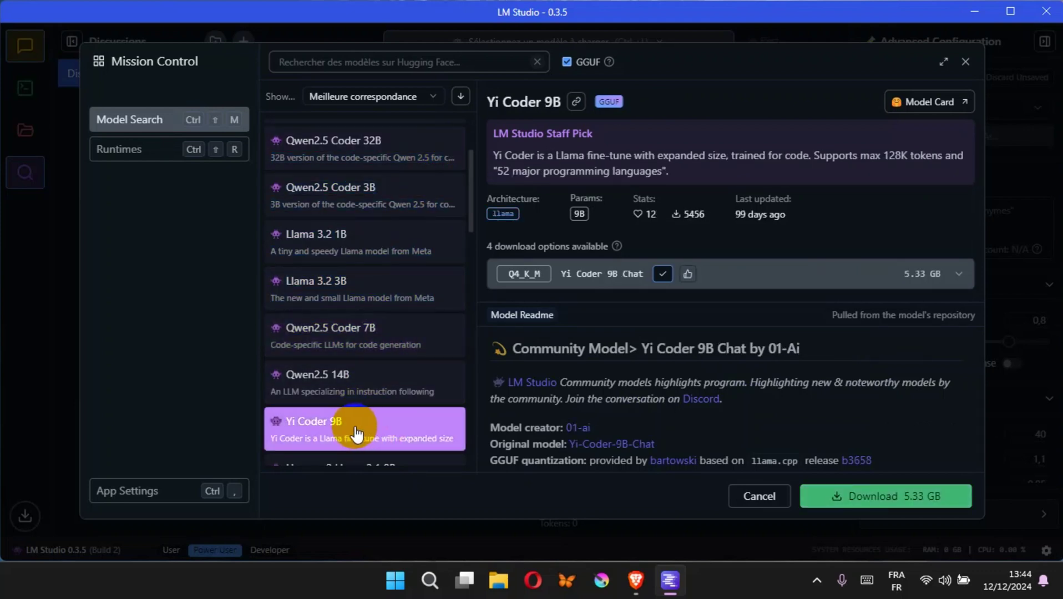
pyautogui.click(875, 507)
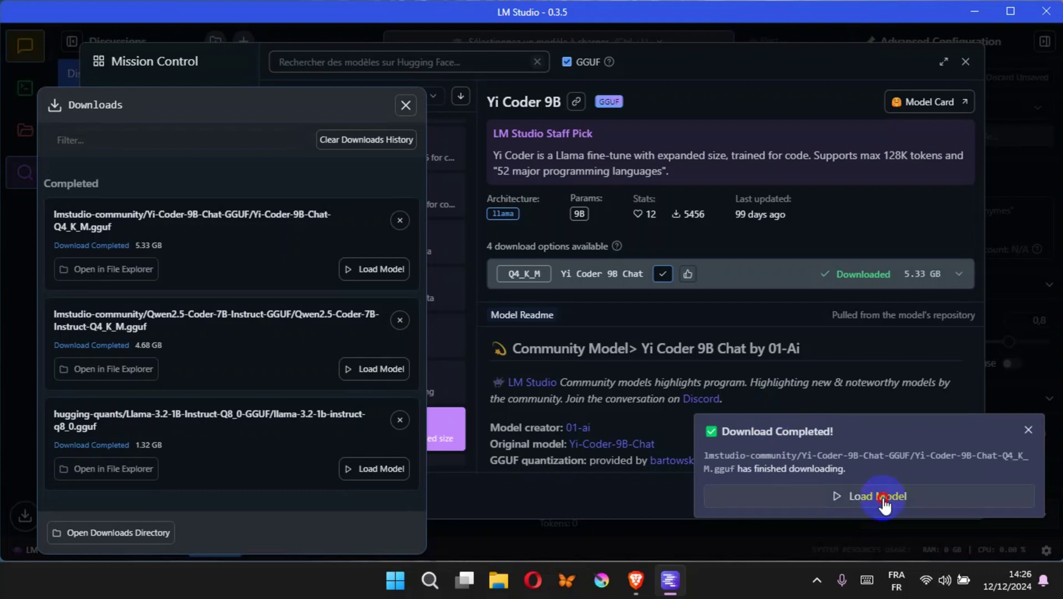
pyautogui.click(883, 498)
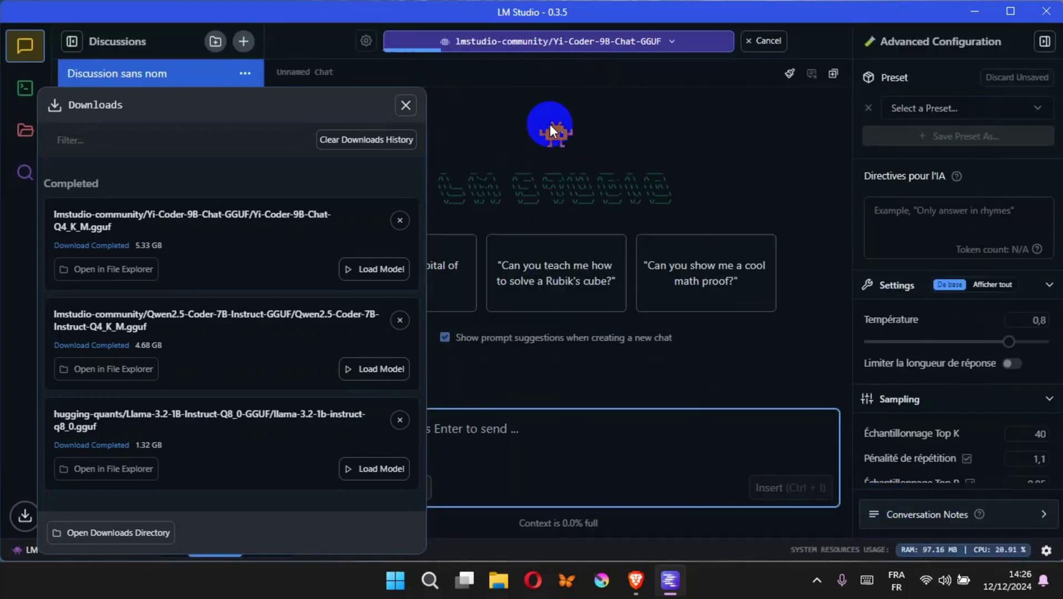
pyautogui.click(405, 106)
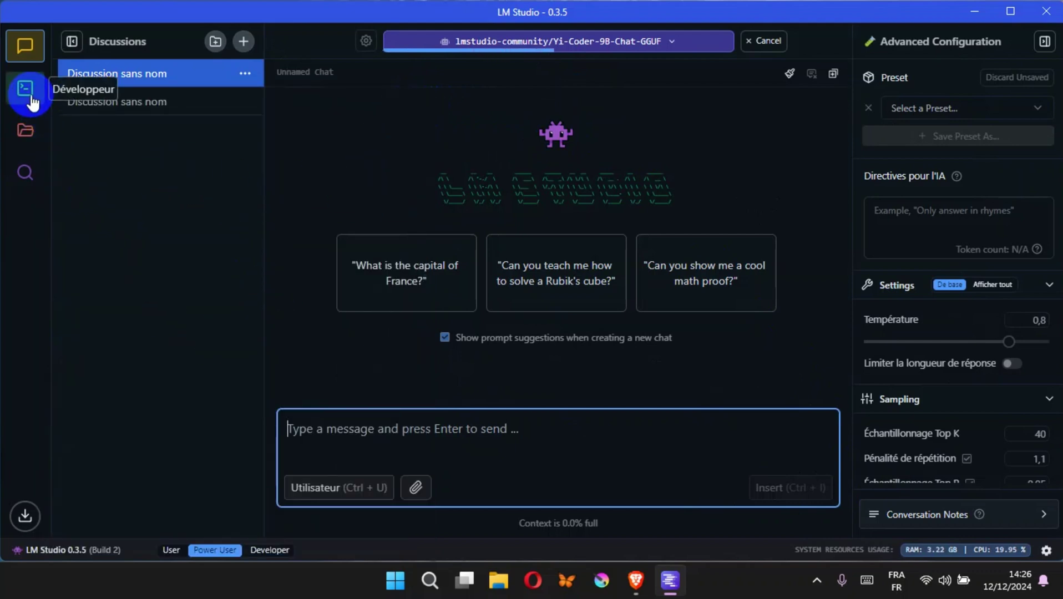
# Step: Send the prompt "page html minimal" to the Yi Coder 9B model in the chat
pyautogui.click(380, 442)
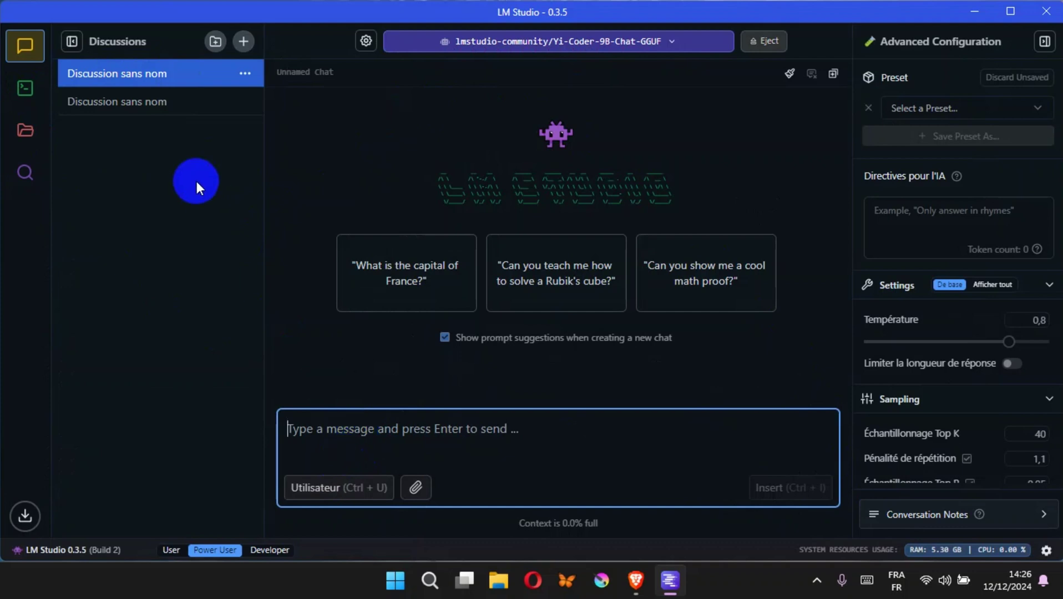
pyautogui.click(25, 89)
pyautogui.click(319, 431)
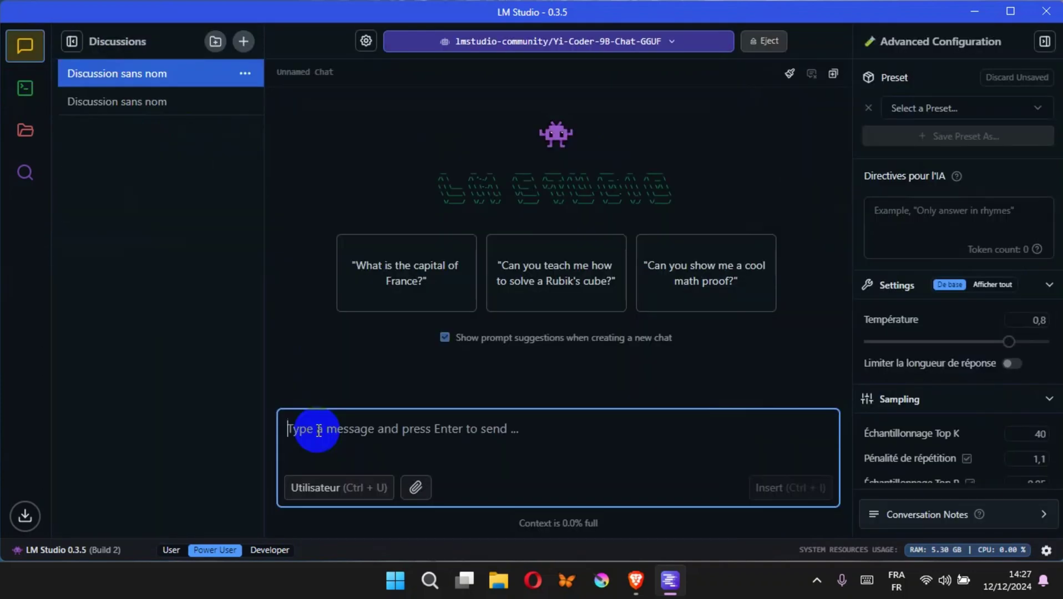
pyautogui.write('page html mi')
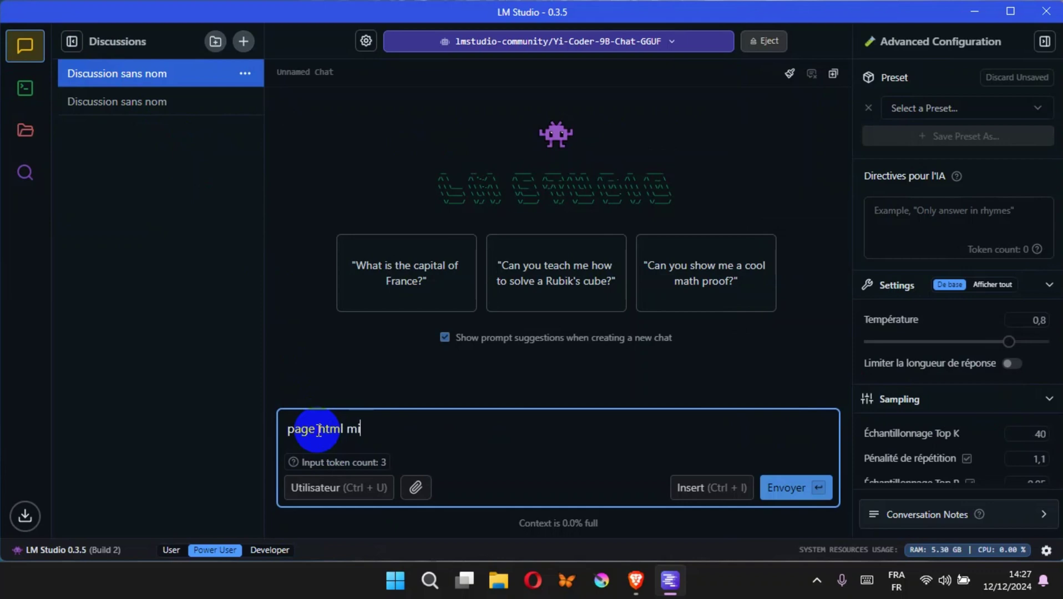
pyautogui.write('nimal')
pyautogui.press('Return')
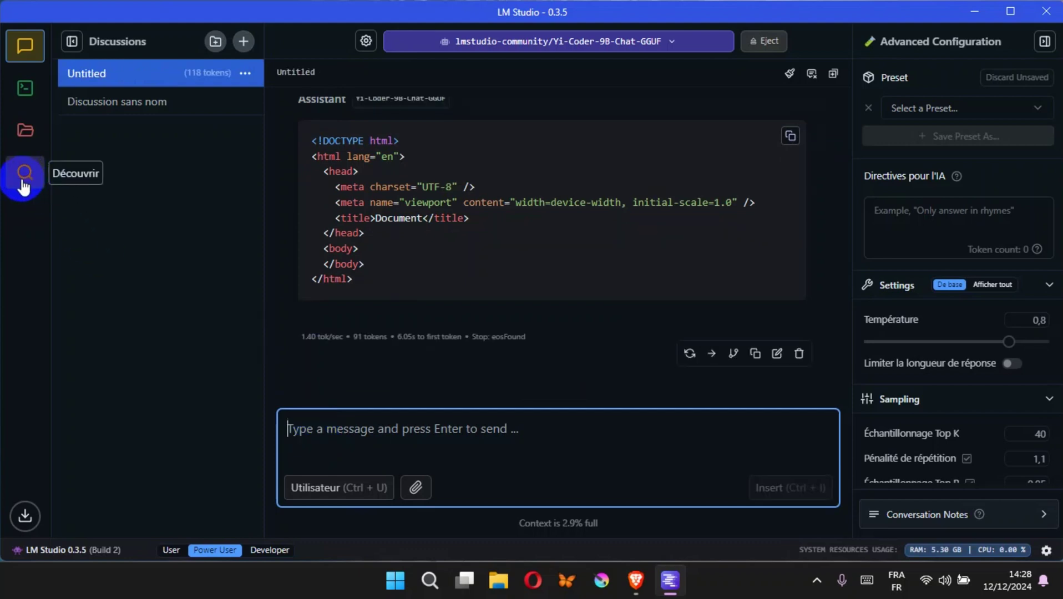
# Step: Review the locally stored models, and open the already downloaded Llama 3.2 1B from the model search in a new chat
pyautogui.click(27, 133)
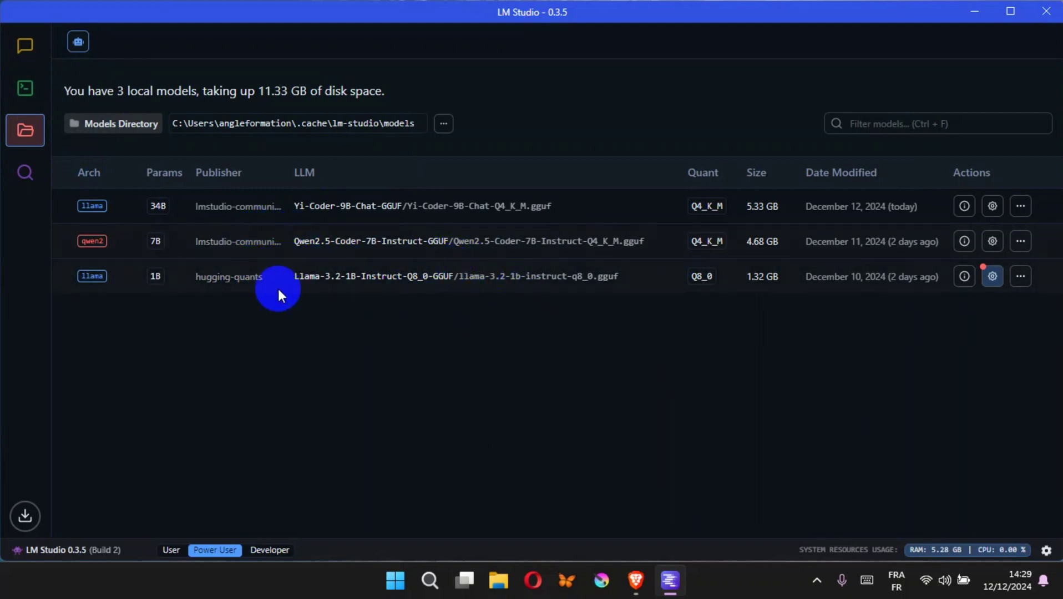
pyautogui.click(25, 174)
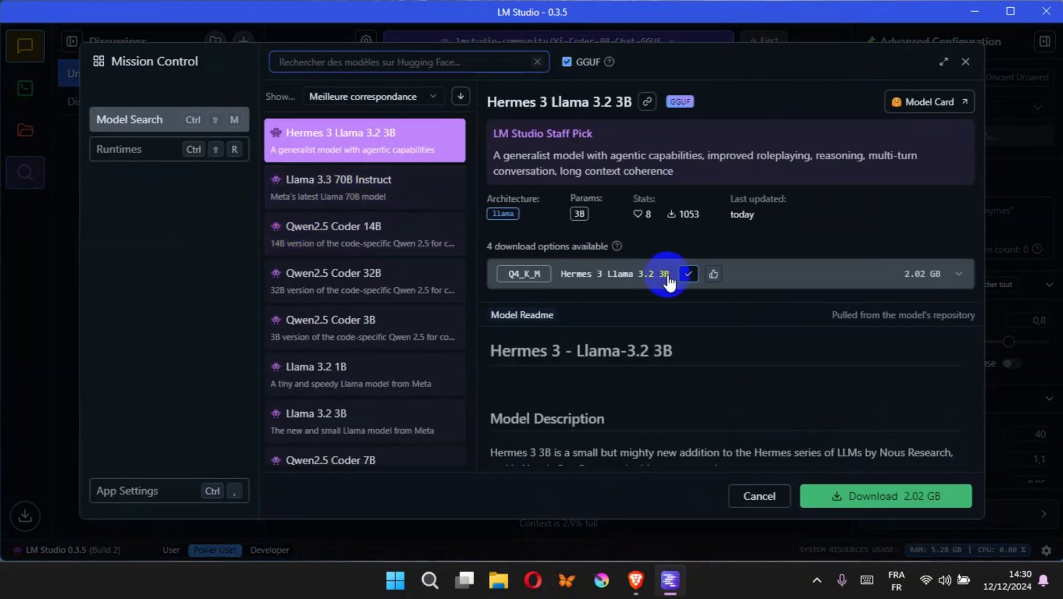
pyautogui.click(363, 205)
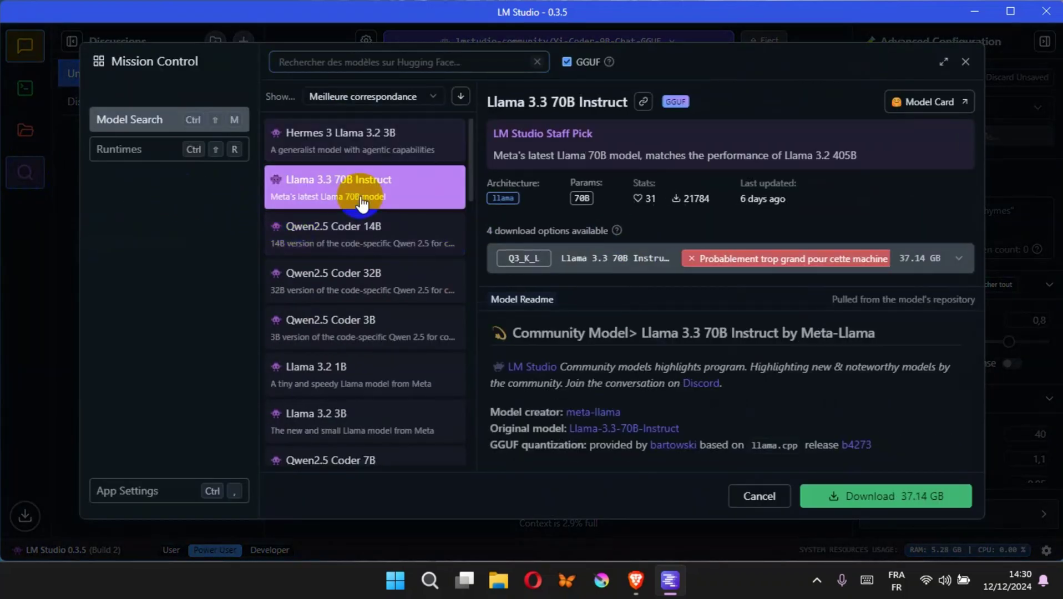
pyautogui.click(349, 244)
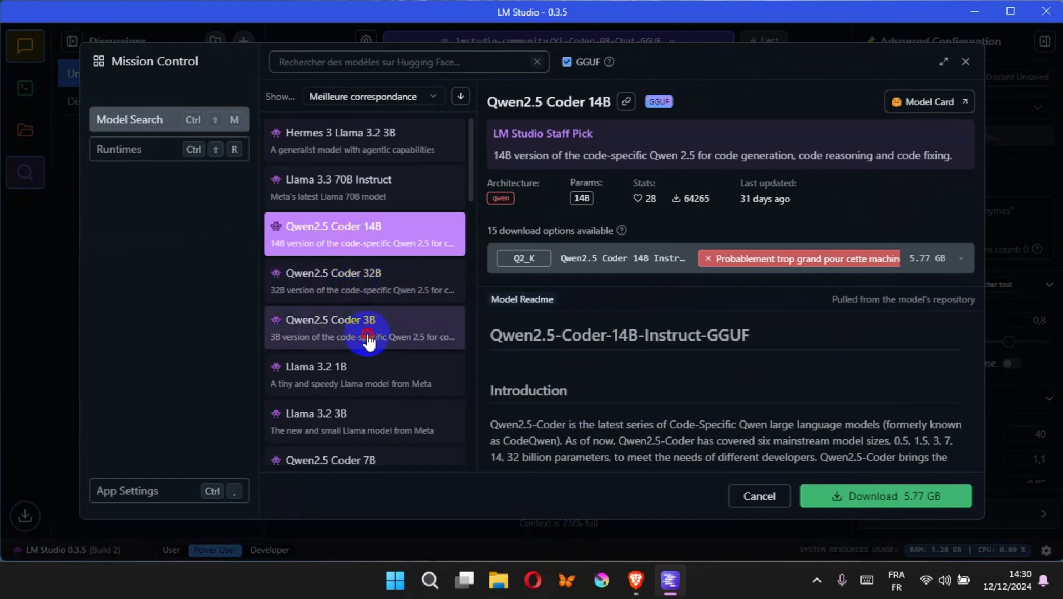
pyautogui.scroll(-2, 368, 340)
pyautogui.click(342, 274)
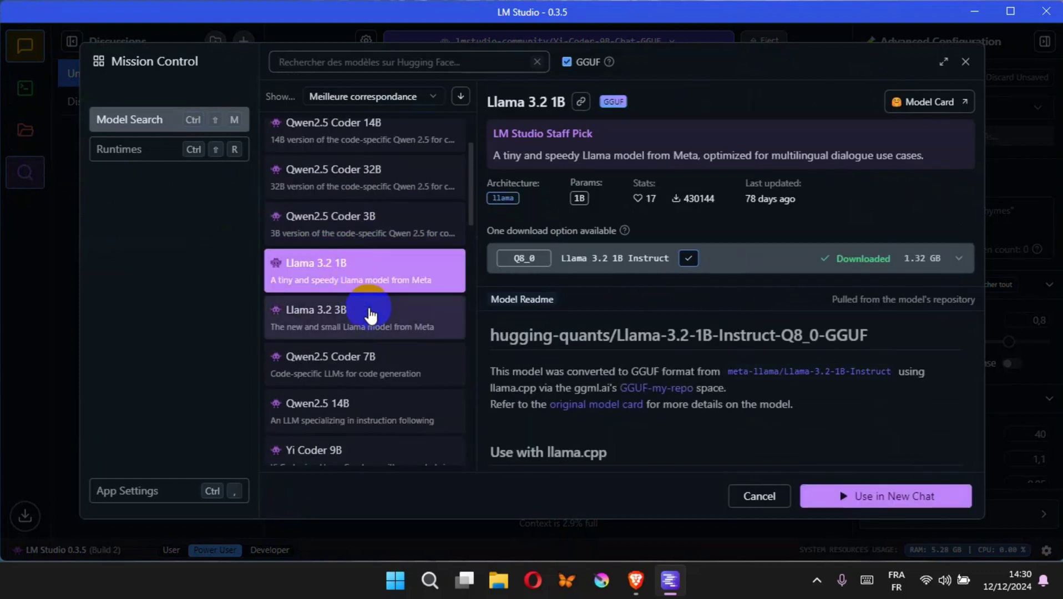
pyautogui.click(824, 497)
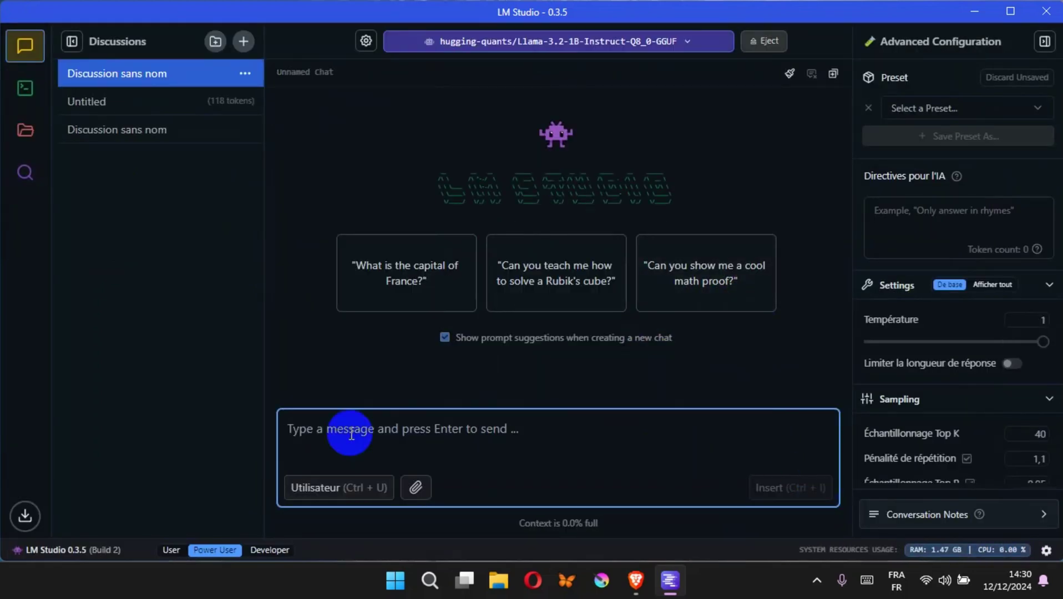
# Step: Ask the Llama 3.2 1B model "en 5 ligne c'est quoi un Qbit" in the new chat
pyautogui.write('en')
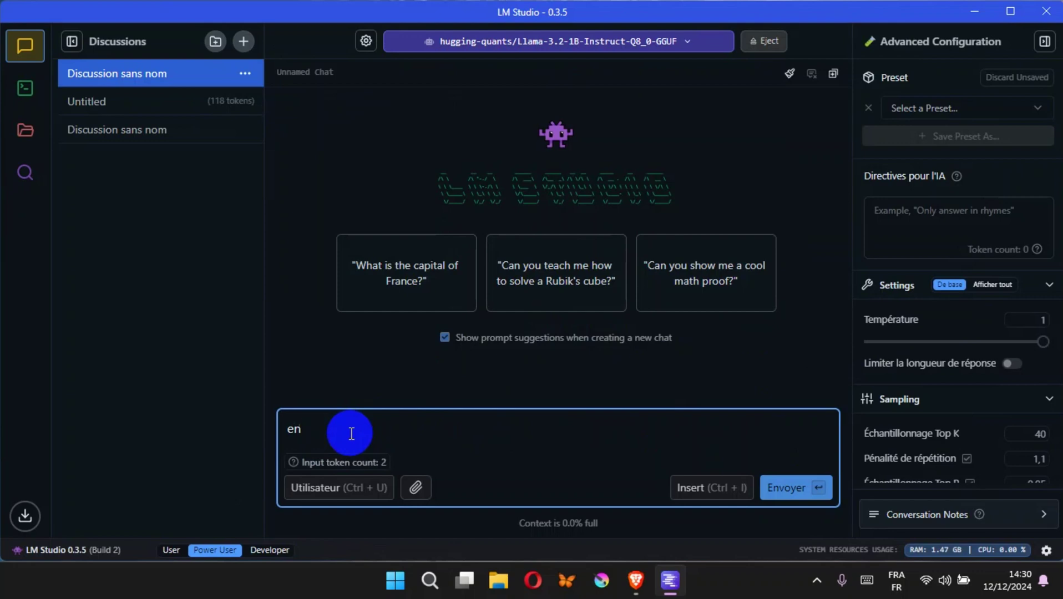
pyautogui.write(" 5 ligne c'est quoi un")
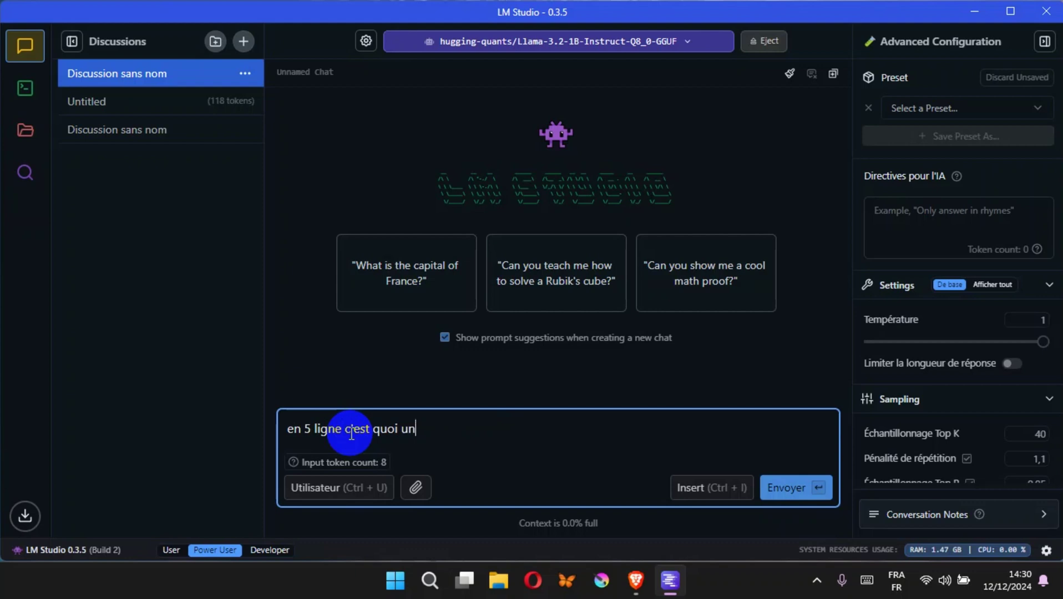
pyautogui.write(' Qbit')
pyautogui.press('Return')
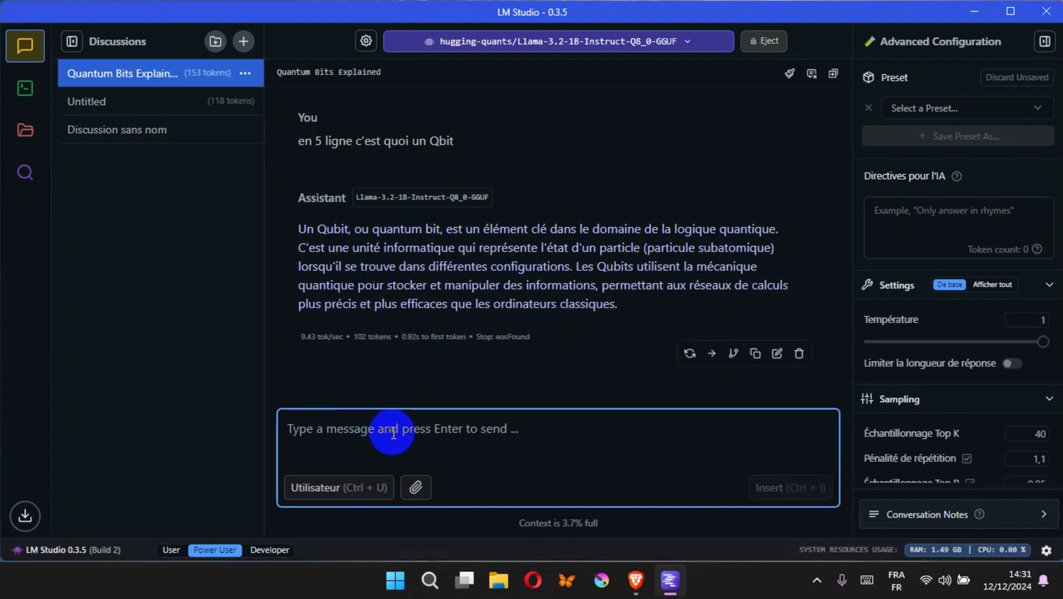
# Step: Ask the Llama model "genere moi un article de blogue sur les ordinateur quantique" and stop its answer partway through
pyautogui.write('gene')
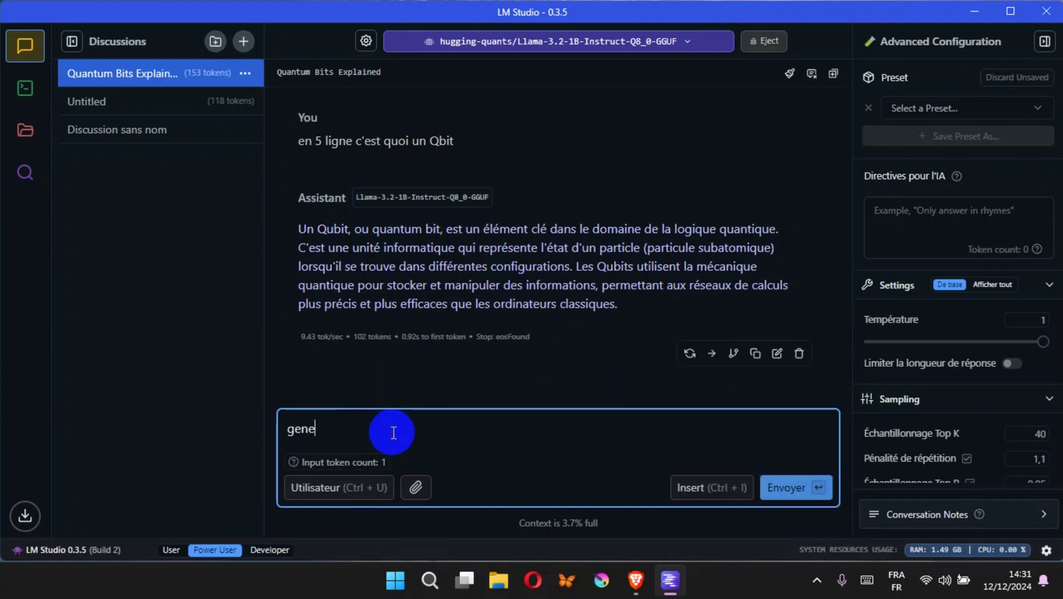
pyautogui.write('re moi un article')
pyautogui.write('de blog')
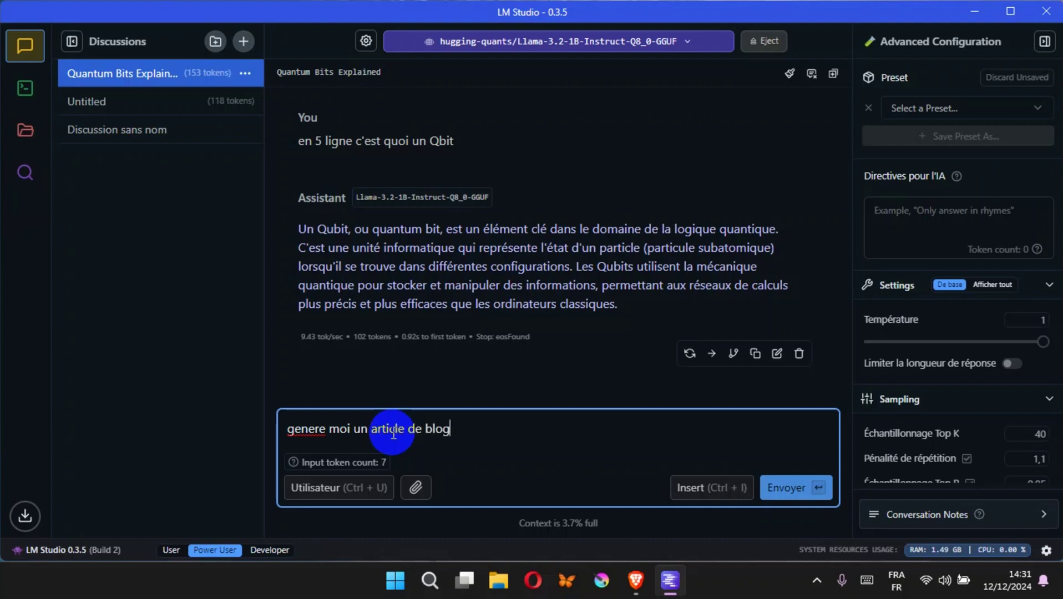
pyautogui.write('ue sur les ordinat')
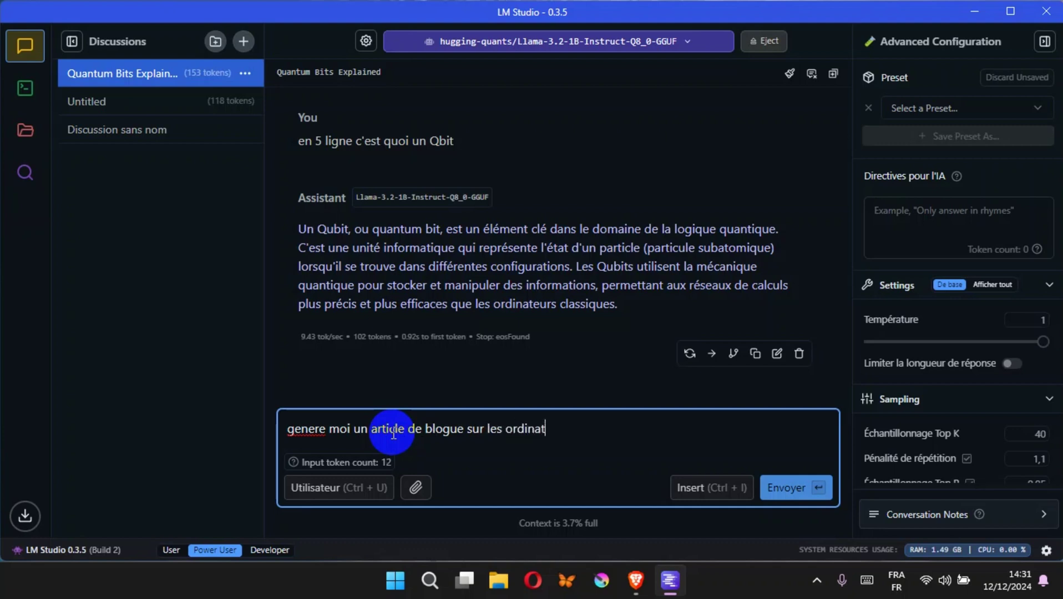
pyautogui.write('eur quantique')
pyautogui.press('Return')
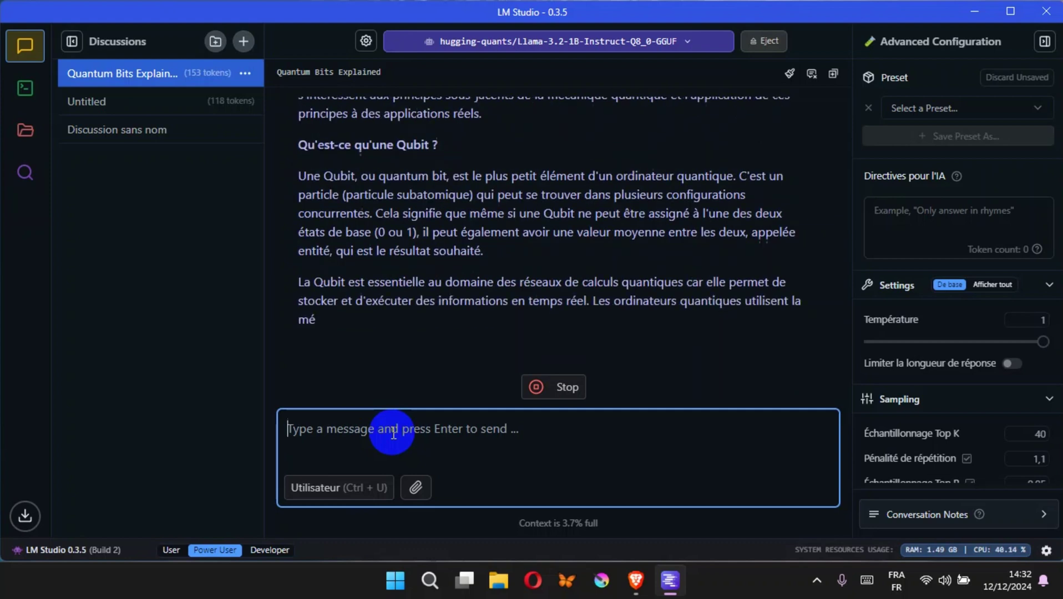
pyautogui.click(538, 386)
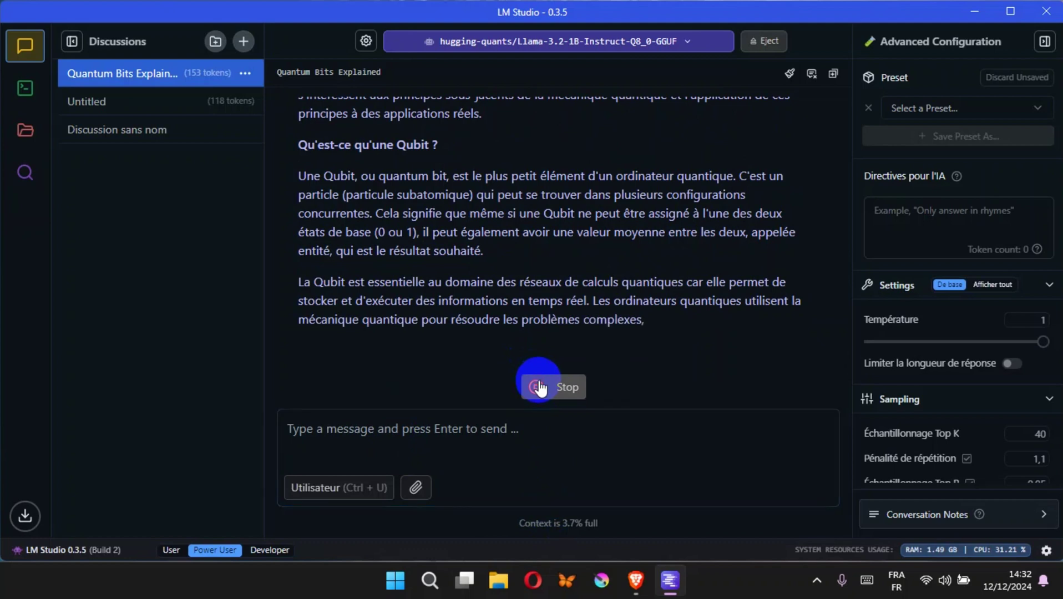
# Step: Send the prompt "je veux 3 idée de publication pour linkedin da,s le domaine marketing" in the same chat
pyautogui.click(463, 436)
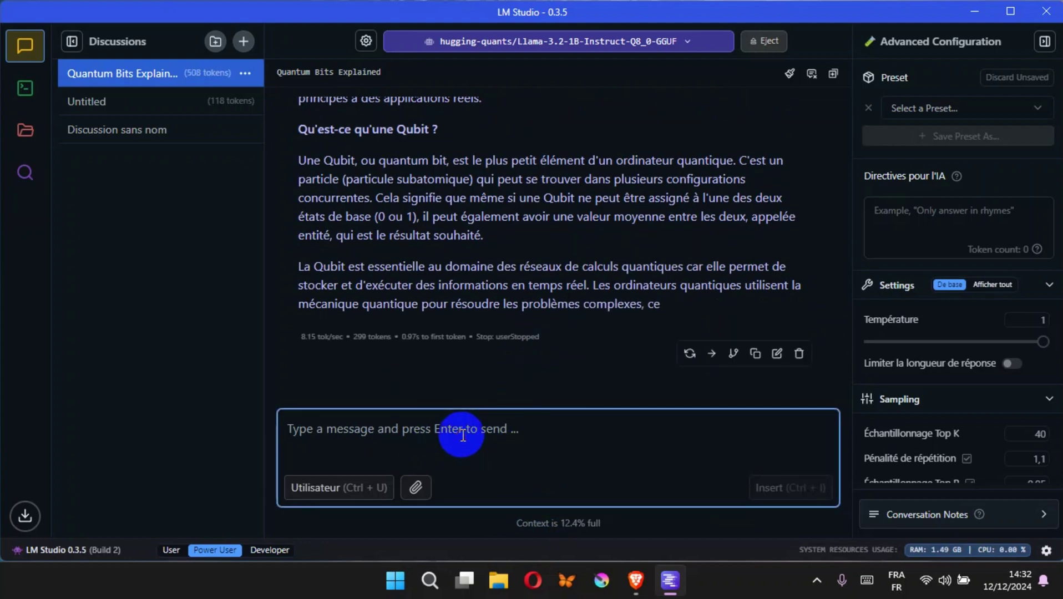
pyautogui.write('je')
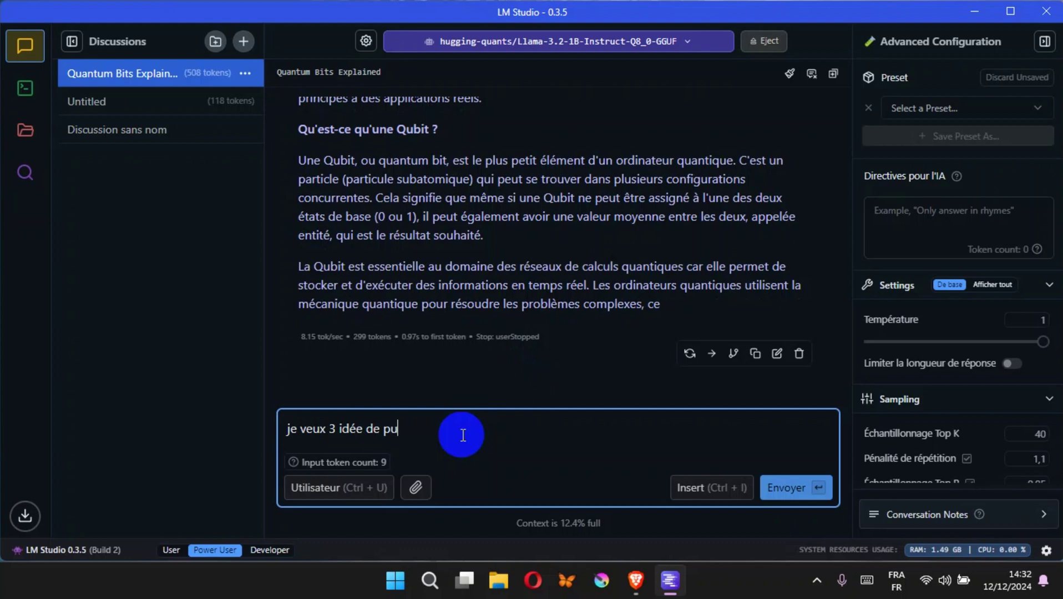
pyautogui.write('veux 3 idée de publication pour linkedin')
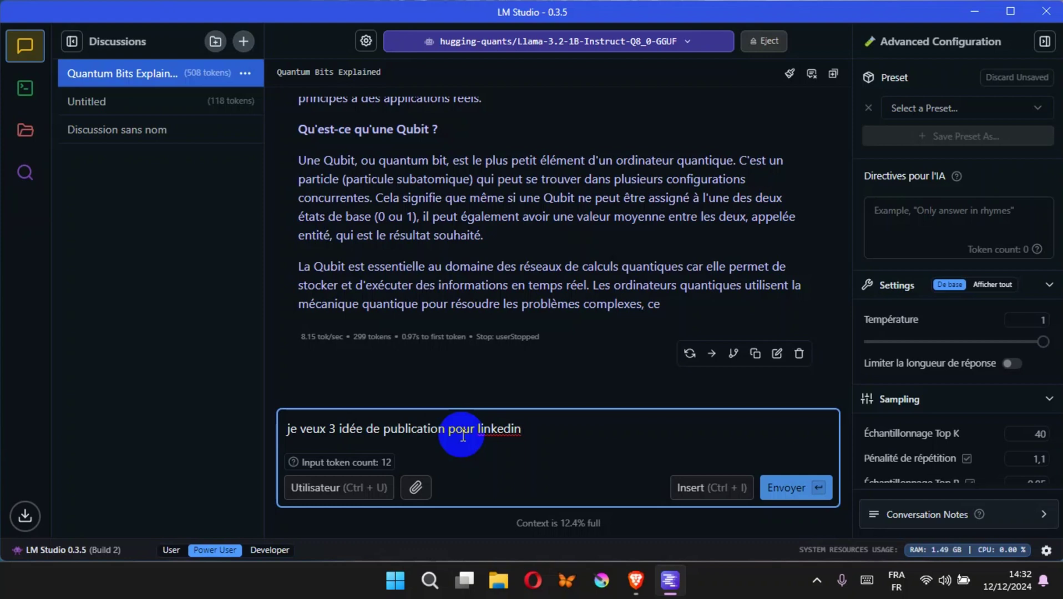
pyautogui.write('da,s le domaine mark')
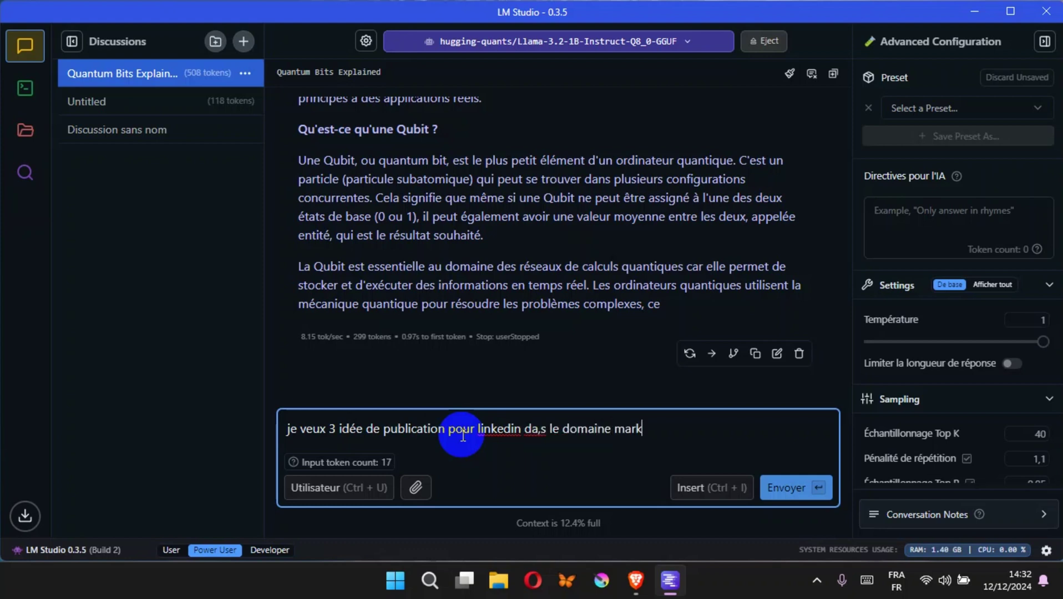
pyautogui.write('eting')
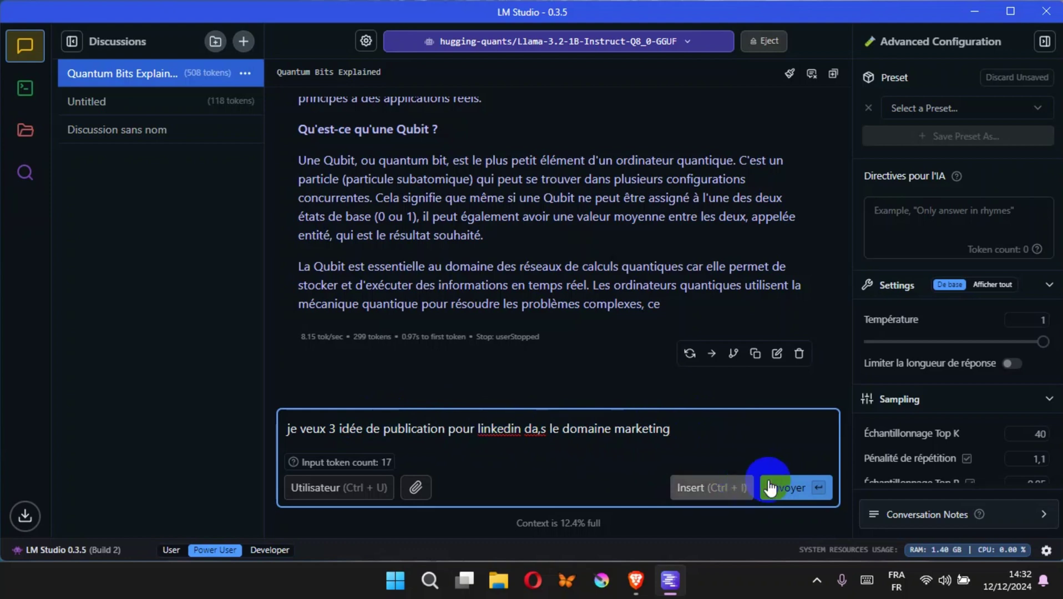
pyautogui.click(794, 488)
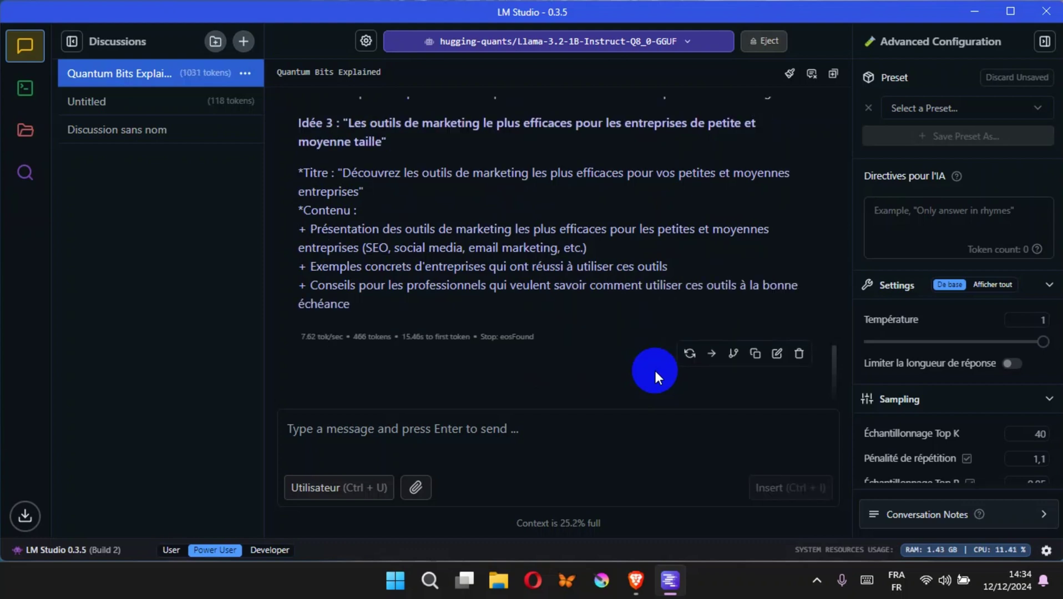
# Step: View the local server page for developers and the system resources information in the app settings
pyautogui.click(25, 87)
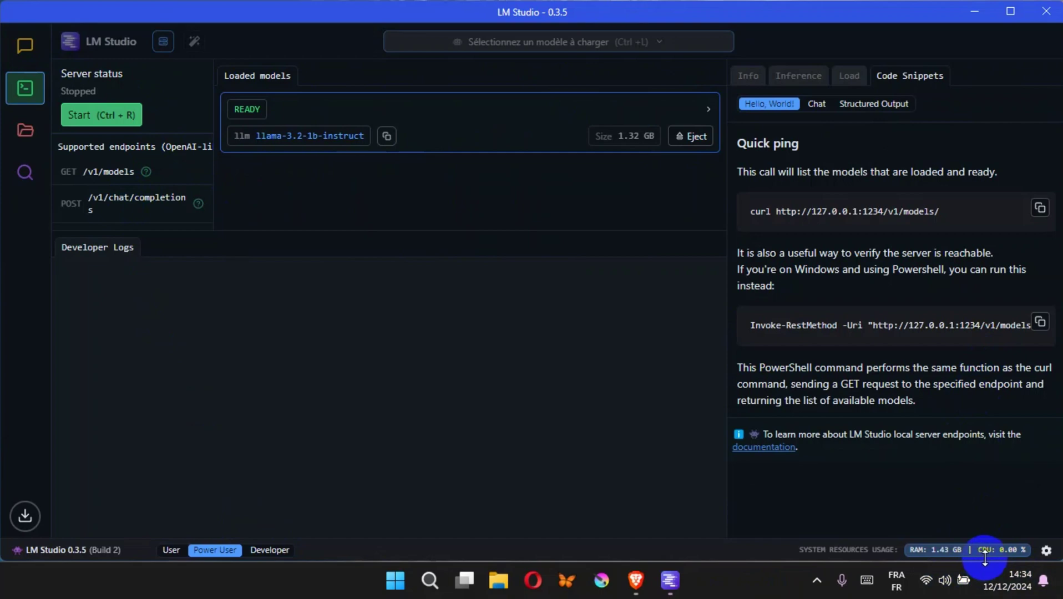
pyautogui.click(1046, 551)
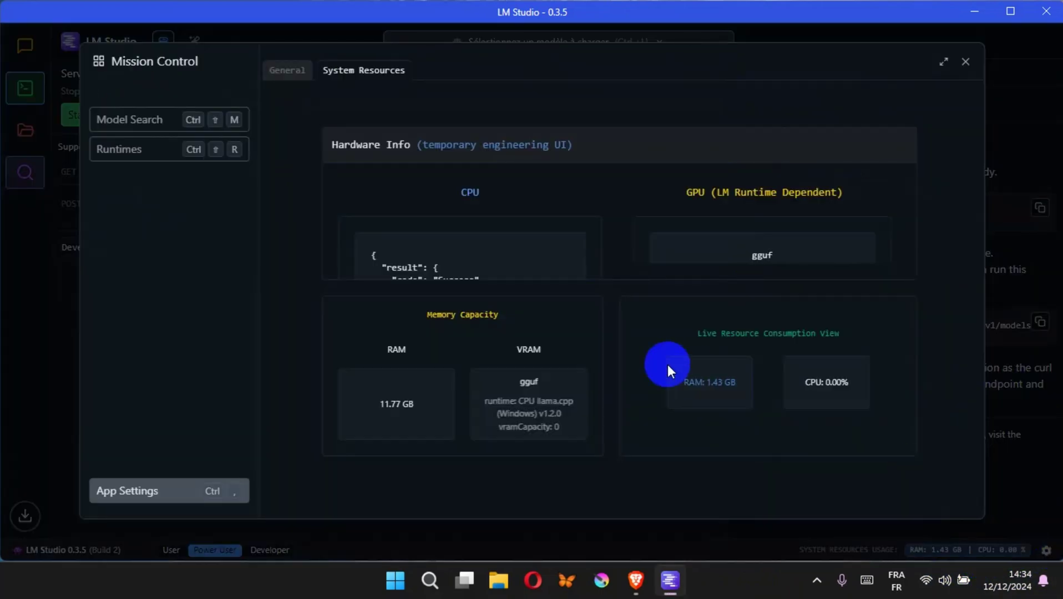
# Step: Compare Llama 3.2 1B and 3B in the model search, and open Qwen2.5 Coder 7B in a new chat
pyautogui.click(152, 121)
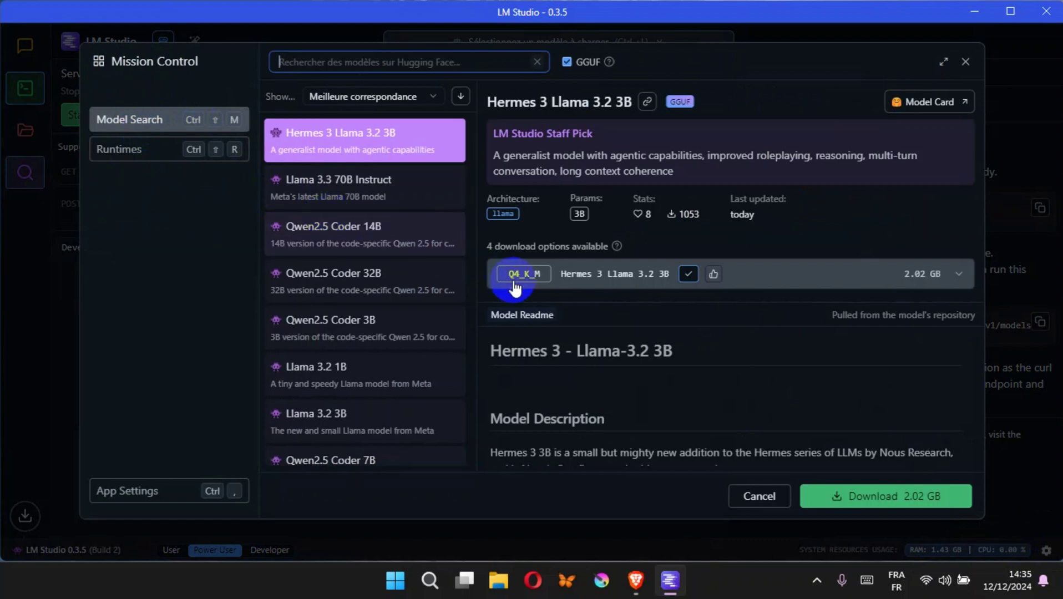
pyautogui.click(348, 370)
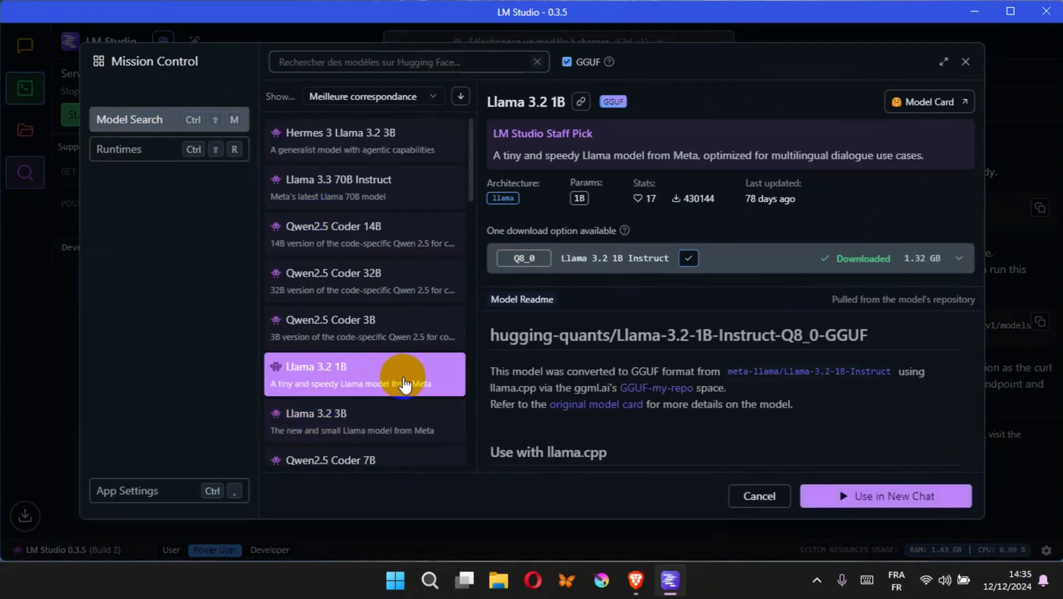
pyautogui.click(381, 419)
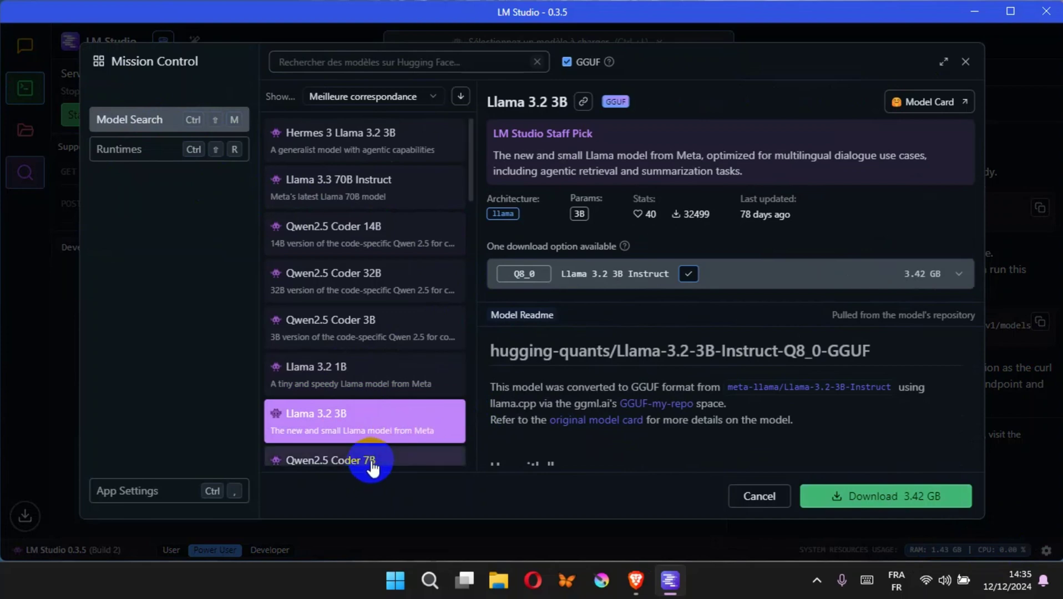
pyautogui.click(371, 465)
pyautogui.click(874, 499)
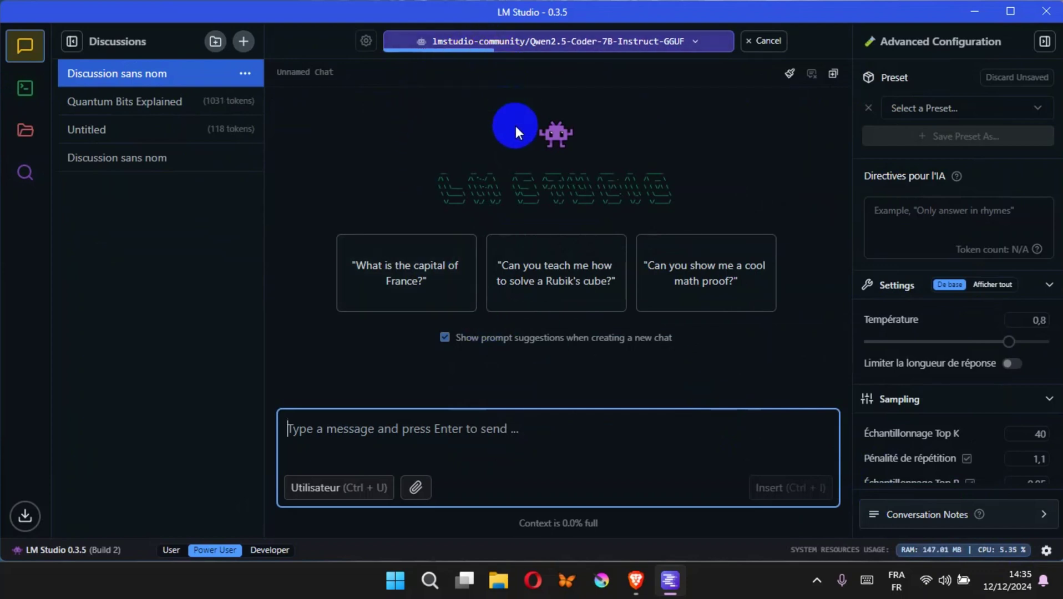
pyautogui.click(534, 83)
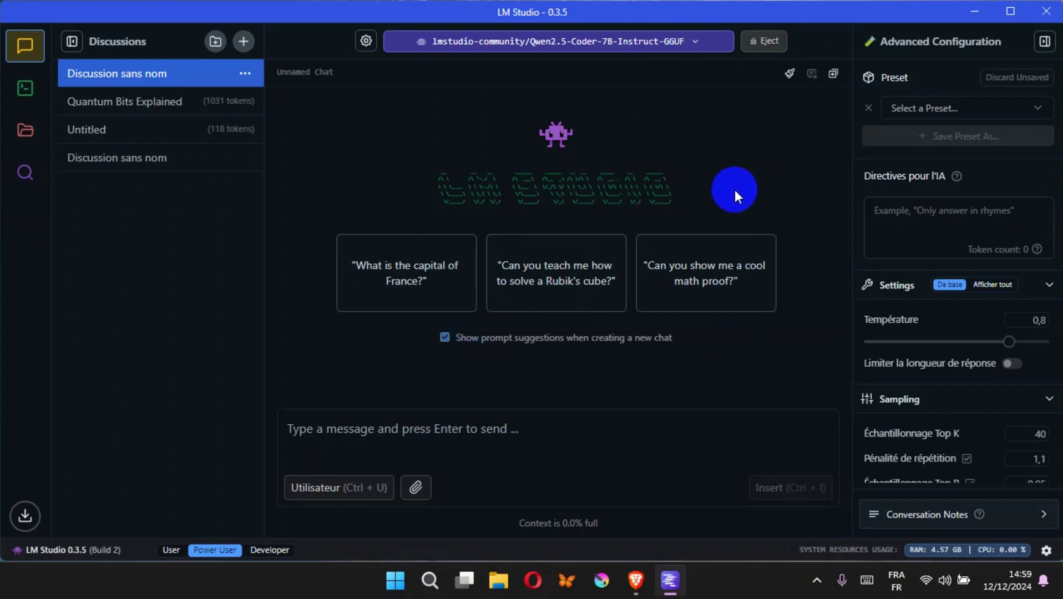
# Step: Close LM Studio and browse the Model Catalog on the lmstudio.ai website in the browser
pyautogui.click(1047, 12)
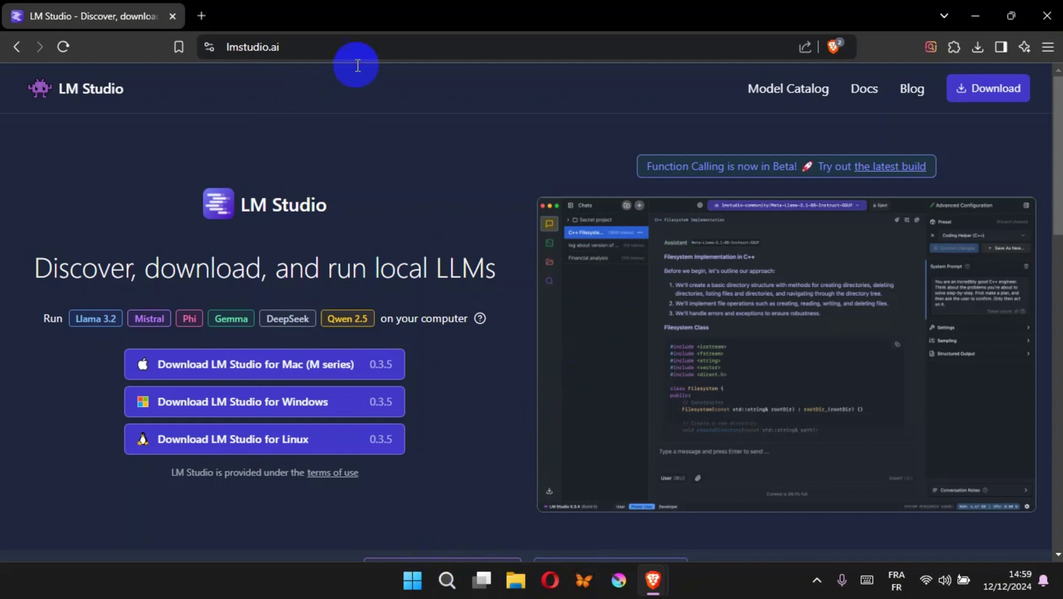
pyautogui.click(387, 44)
pyautogui.click(778, 90)
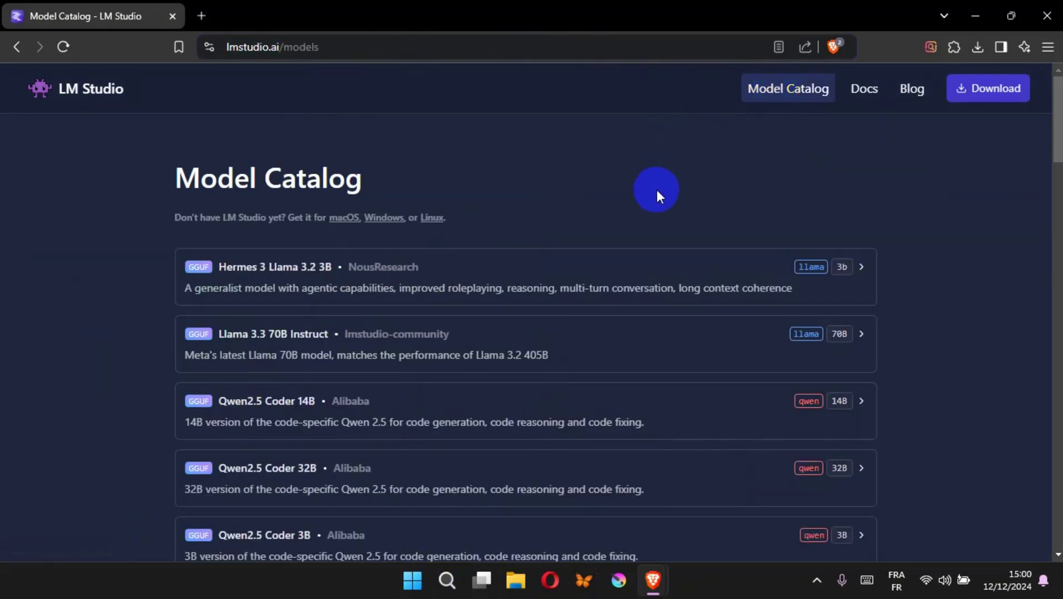
pyautogui.scroll(-5, 656, 189)
pyautogui.scroll(-4, 657, 189)
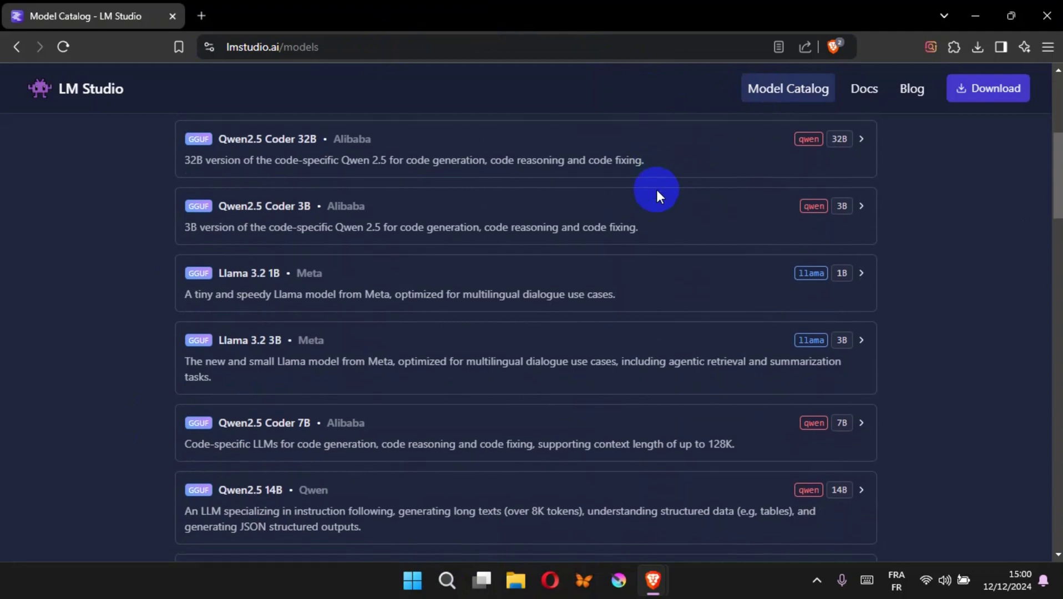
pyautogui.scroll(-2, 656, 190)
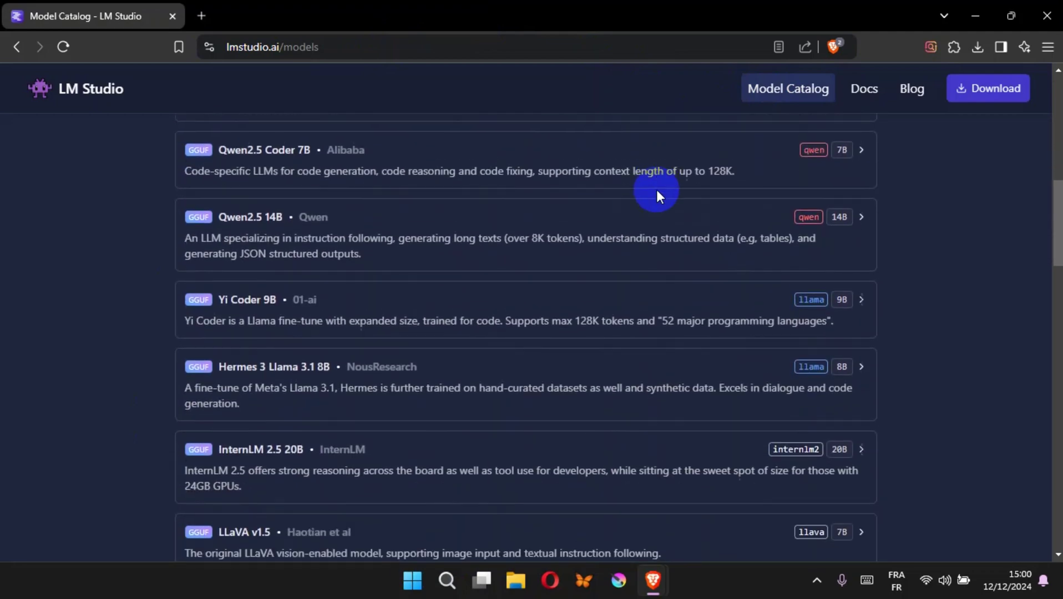
pyautogui.scroll(-5, 657, 190)
pyautogui.scroll(-4, 657, 189)
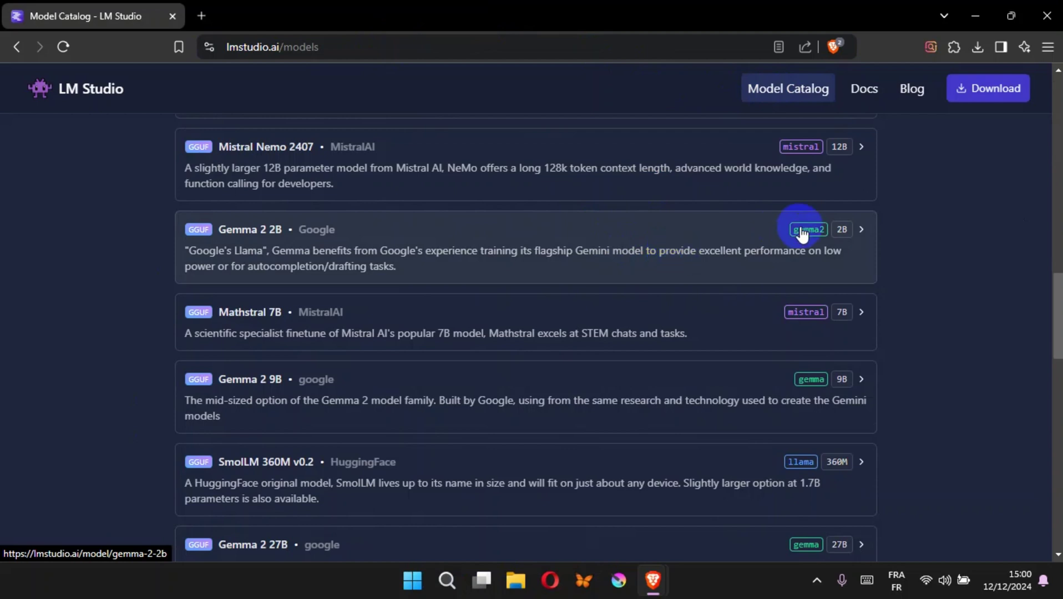
pyautogui.scroll(-2, 598, 271)
pyautogui.scroll(-1, 599, 272)
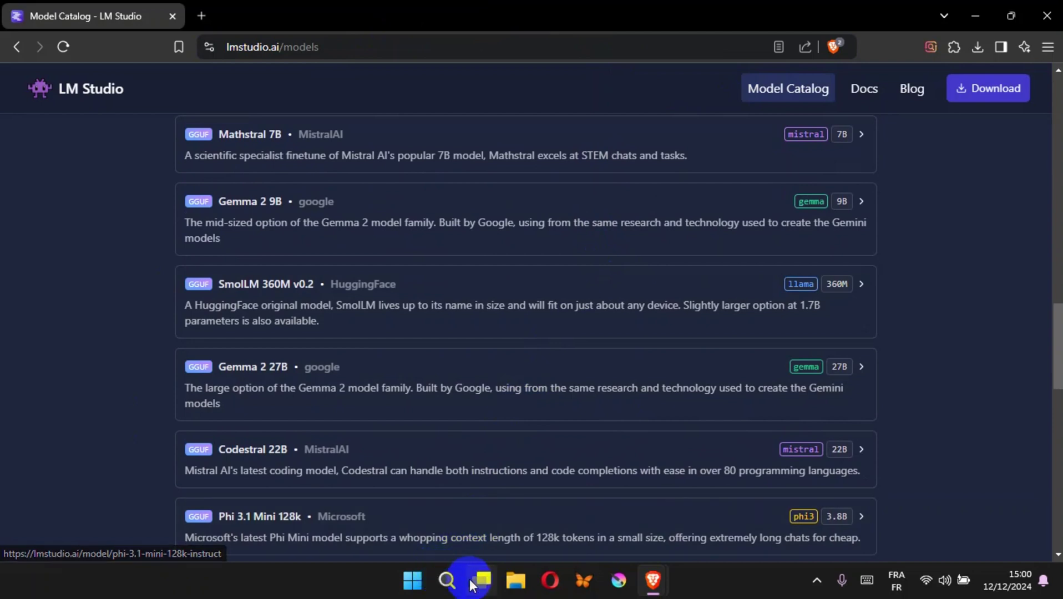
# Step: Check the PC's processor and installed RAM in the system information opened from File Explorer, and close both windows
pyautogui.press('super+e')
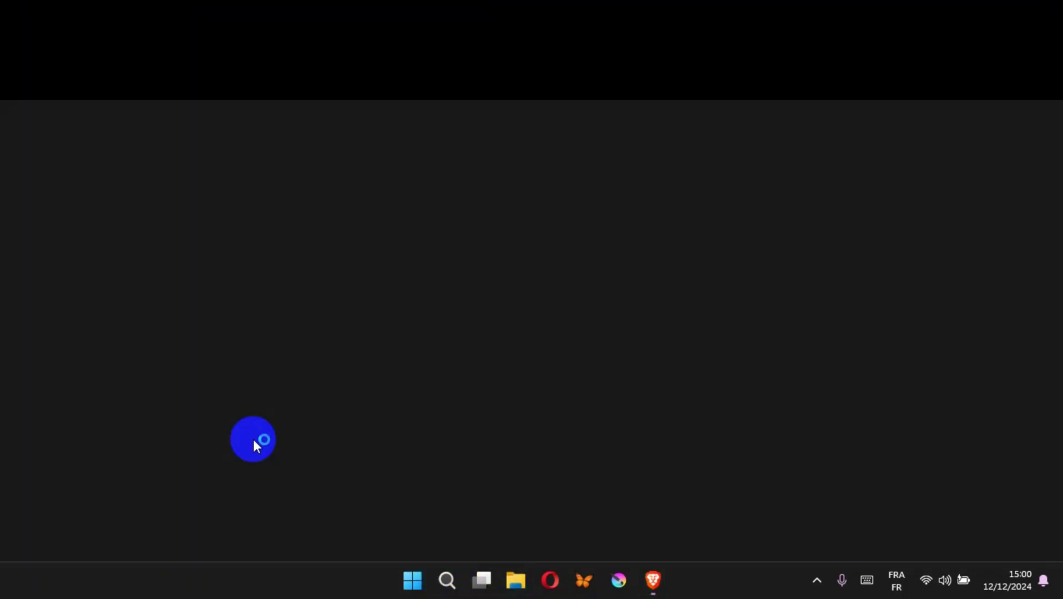
pyautogui.click(57, 540)
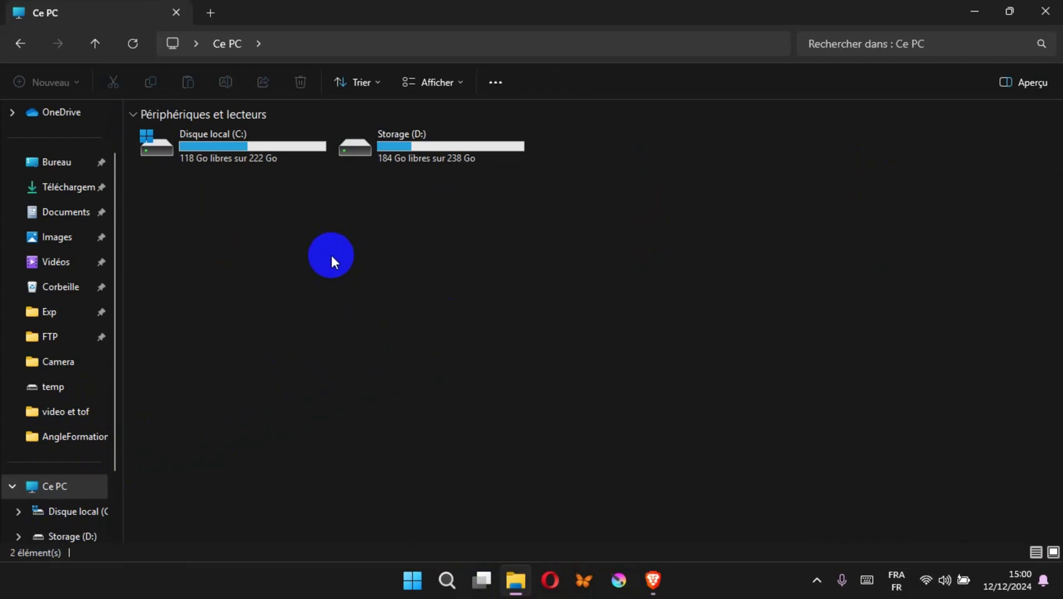
pyautogui.rightClick(331, 256)
pyautogui.click(401, 414)
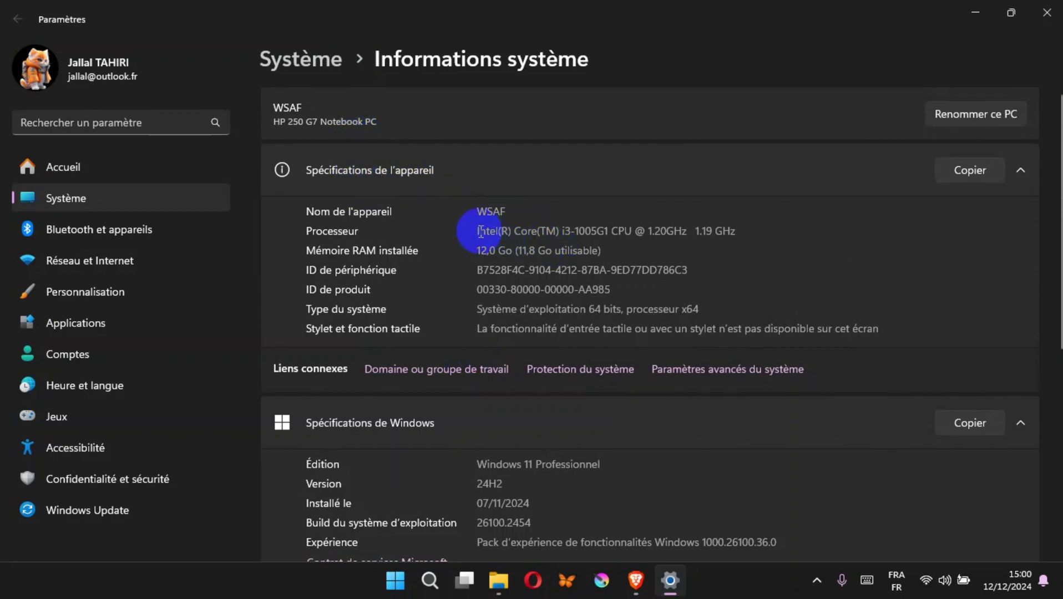
pyautogui.moveTo(575, 231); pyautogui.dragTo(739, 232)
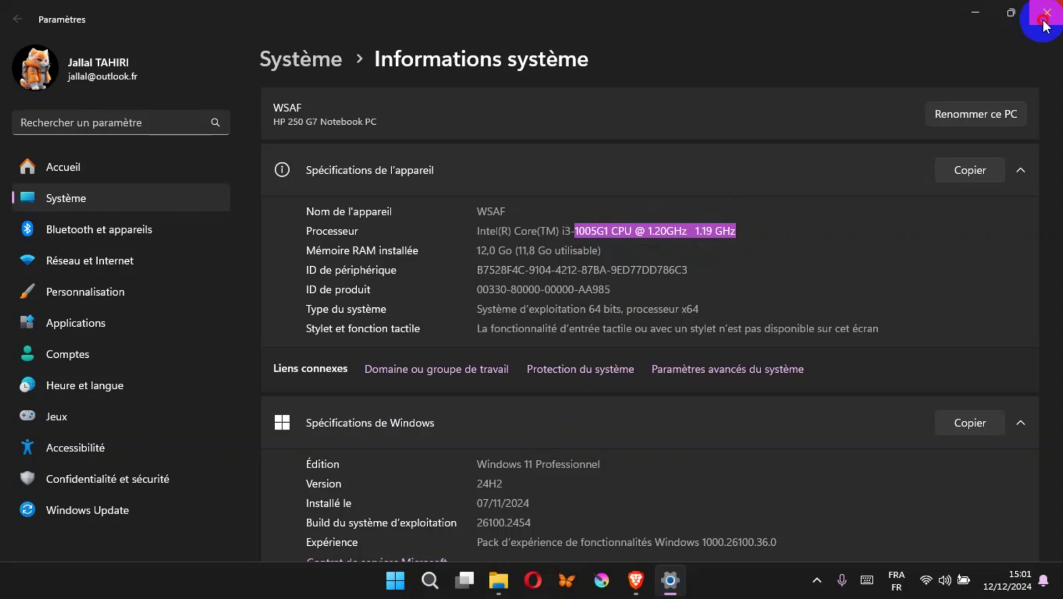
pyautogui.click(1043, 21)
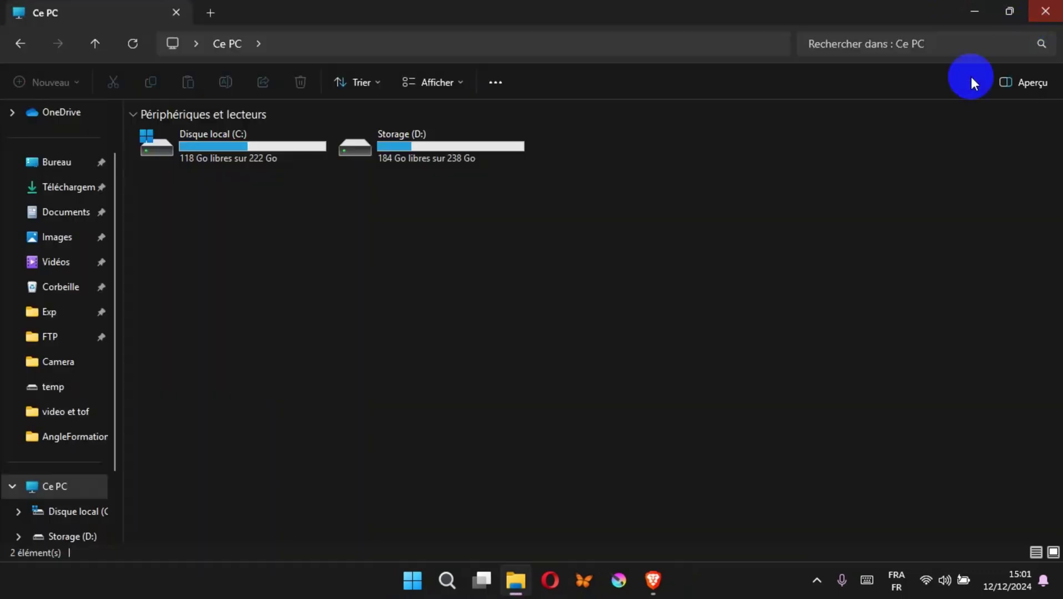
pyautogui.click(1053, 14)
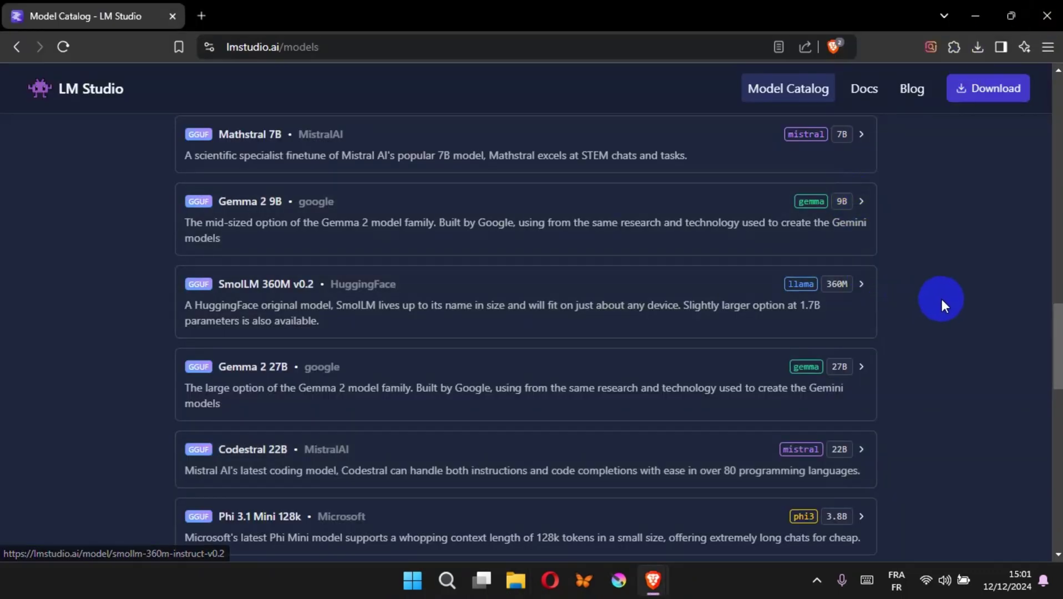